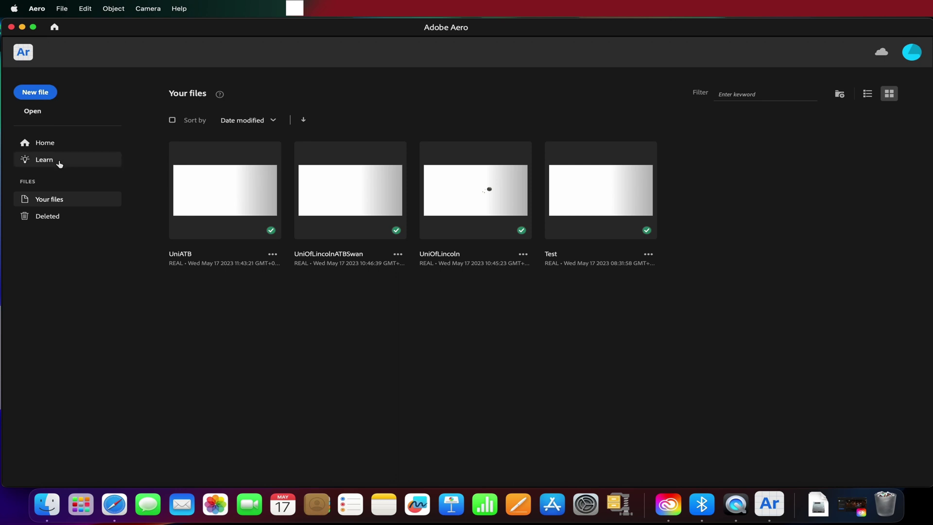
Switch from Your files to the Home start screen using the left sidebar
left_click(46, 145)
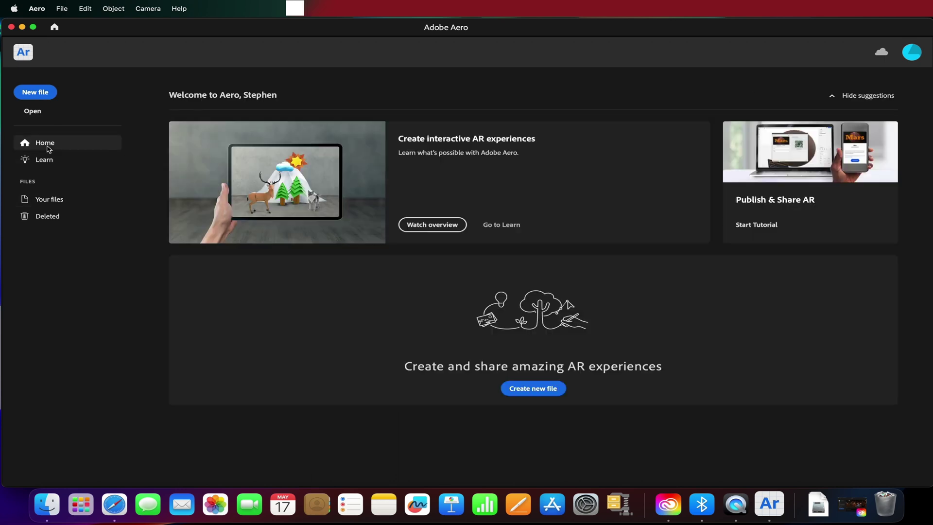
Start a new file named TestProject and confirm it to open the editor
left_click(47, 95)
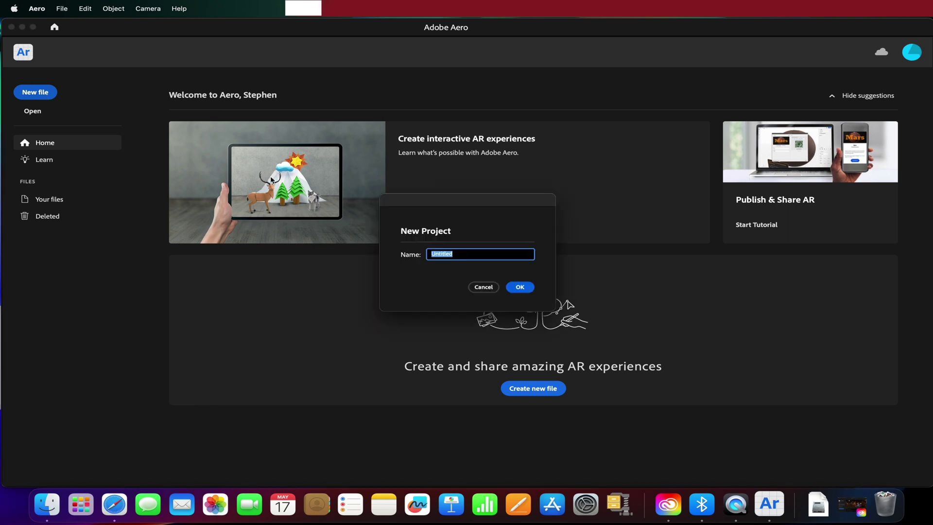
type("tE")
key("BackSpace")
type("T")
left_click(532, 287)
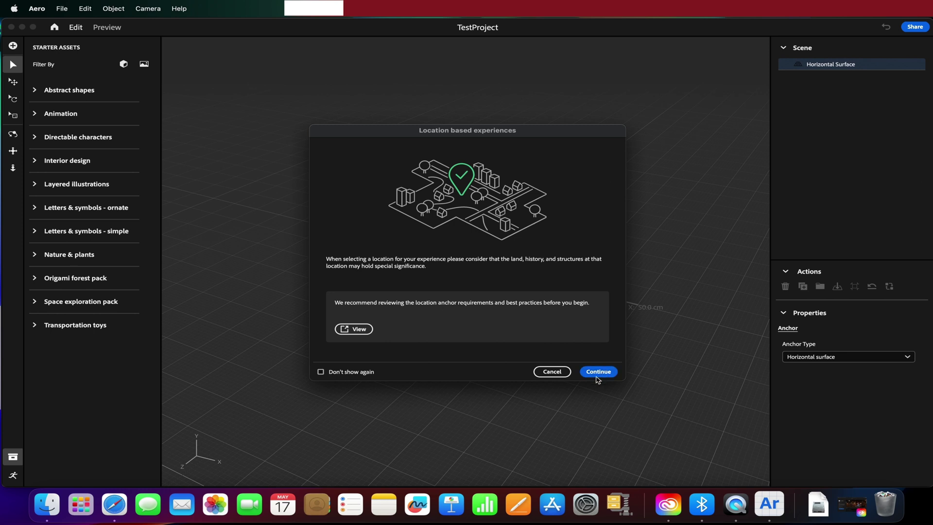
Search for University of Lincoln and drop a pin near the Brayford Pool marina
left_click(596, 372)
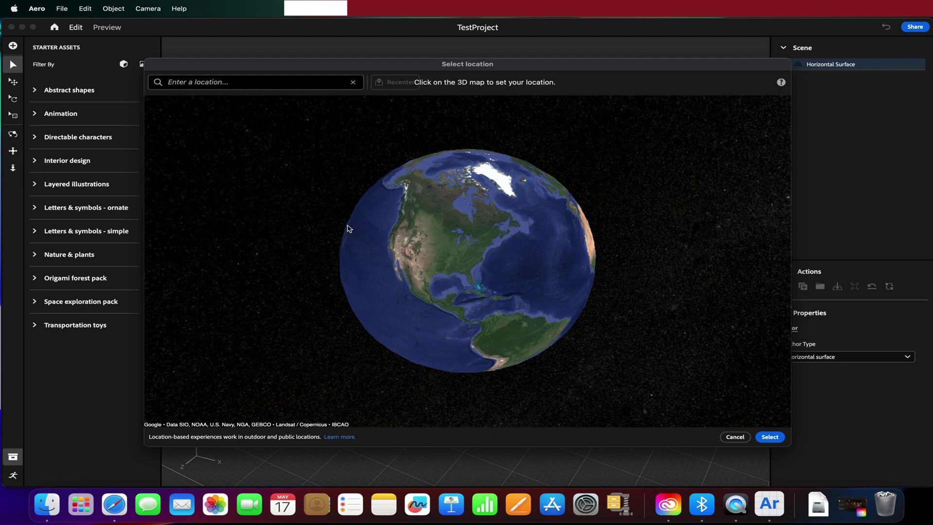
left_click_drag(371, 246, 261, 167)
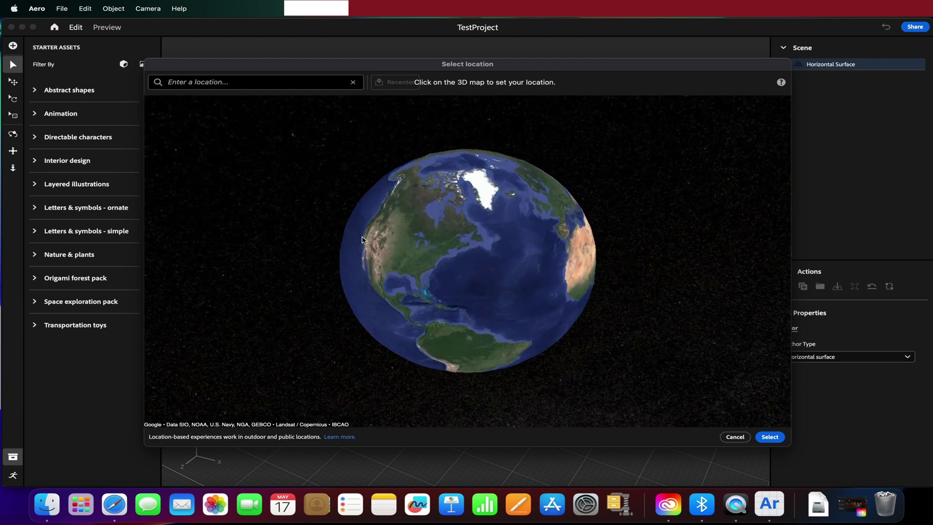
left_click(232, 89)
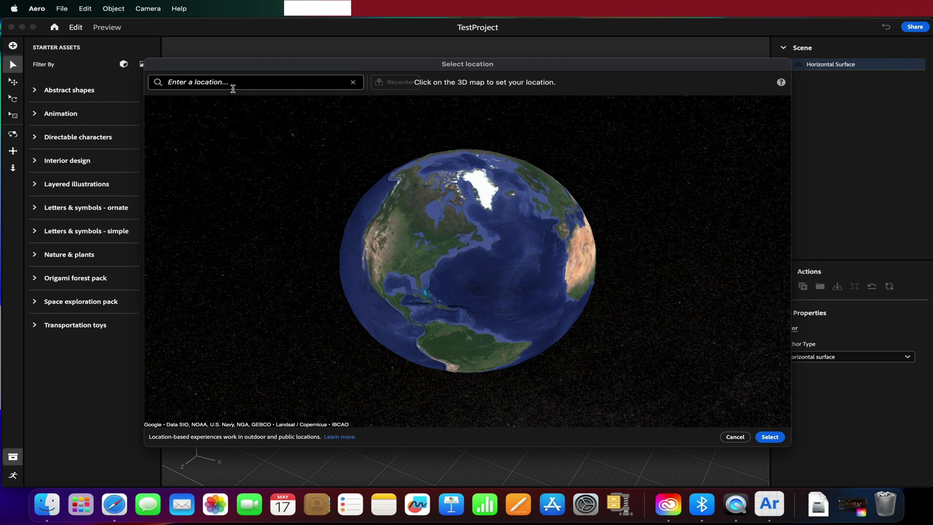
type("univers")
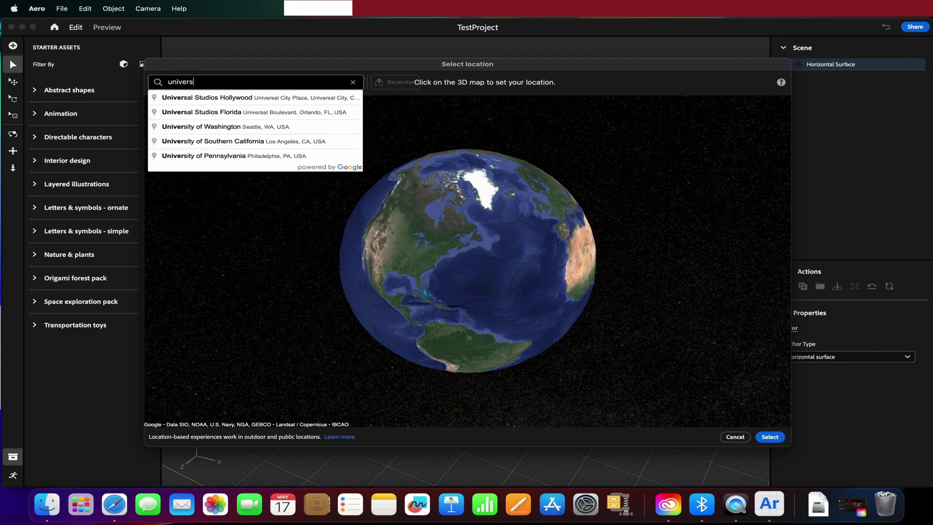
type("ity of li")
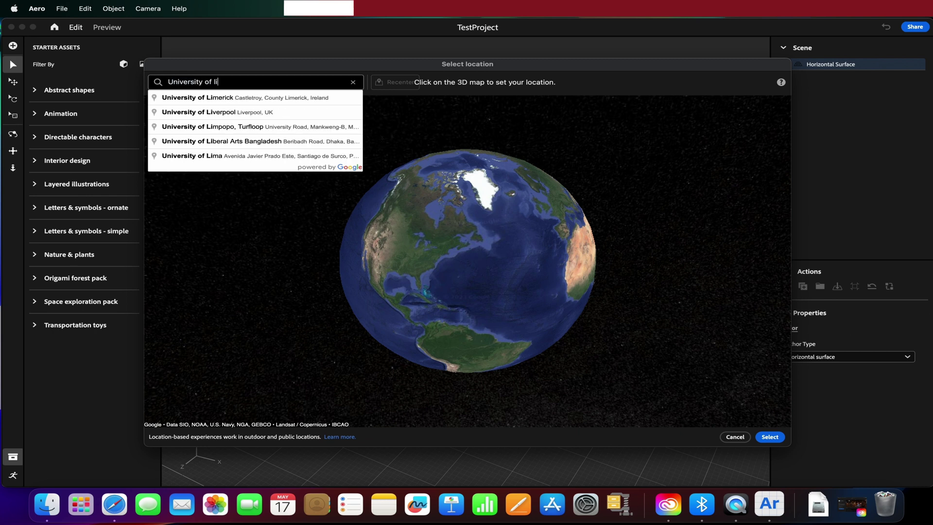
type("ncoln")
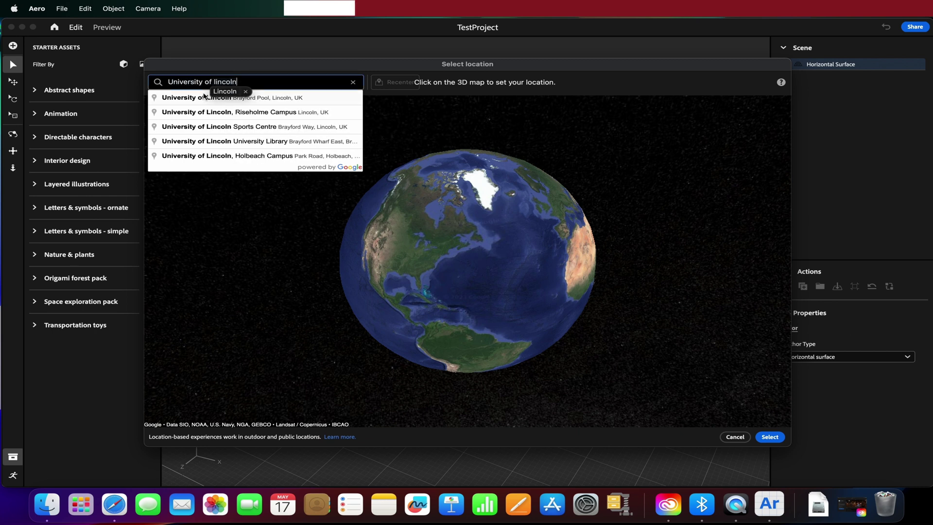
left_click(205, 96)
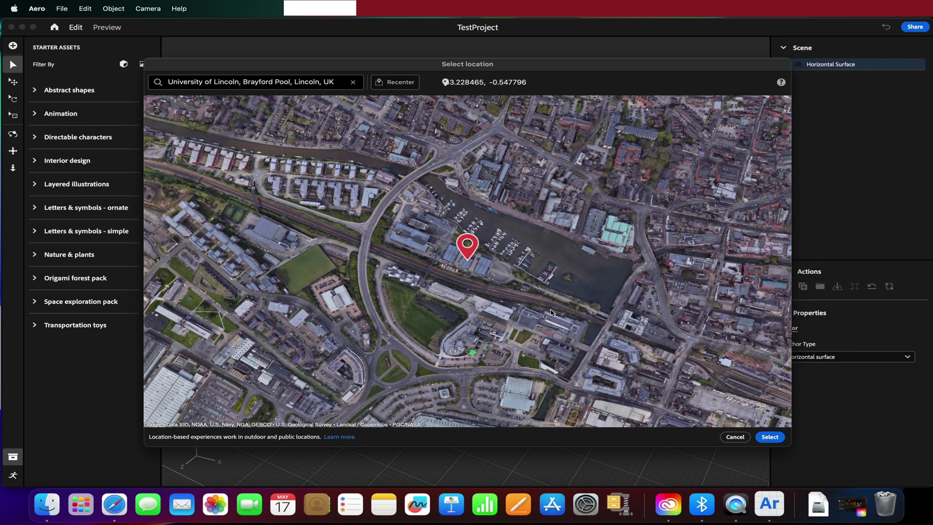
scroll(486, 291, "down", 5)
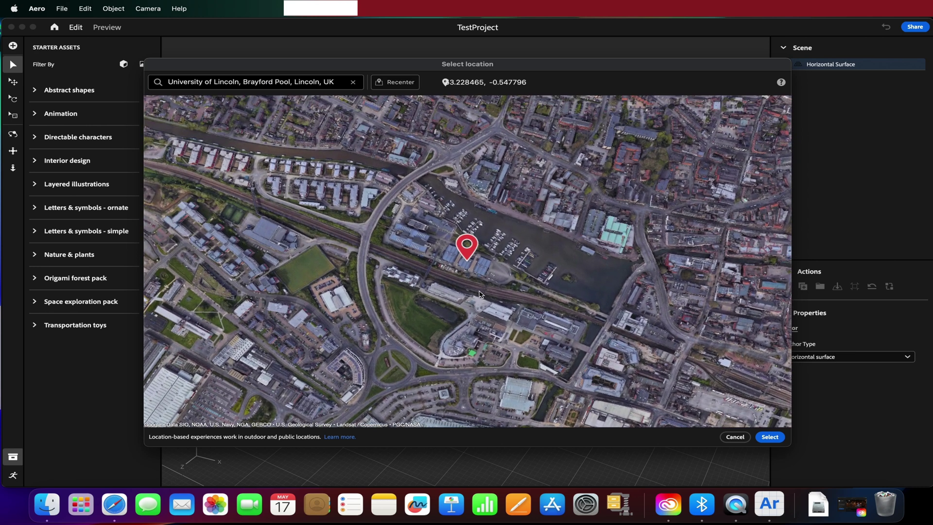
scroll(479, 260, "up", 5)
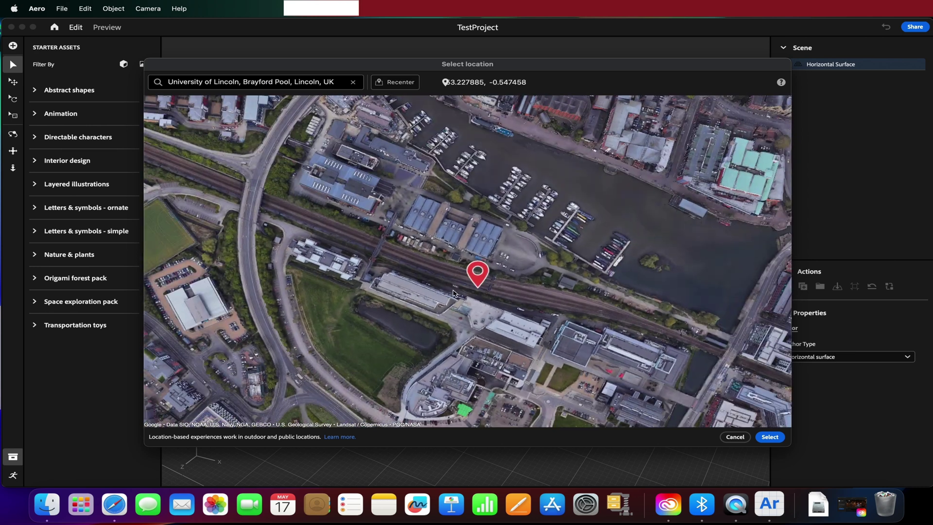
left_click_drag(428, 275, 450, 315)
left_click_drag(503, 330, 491, 332)
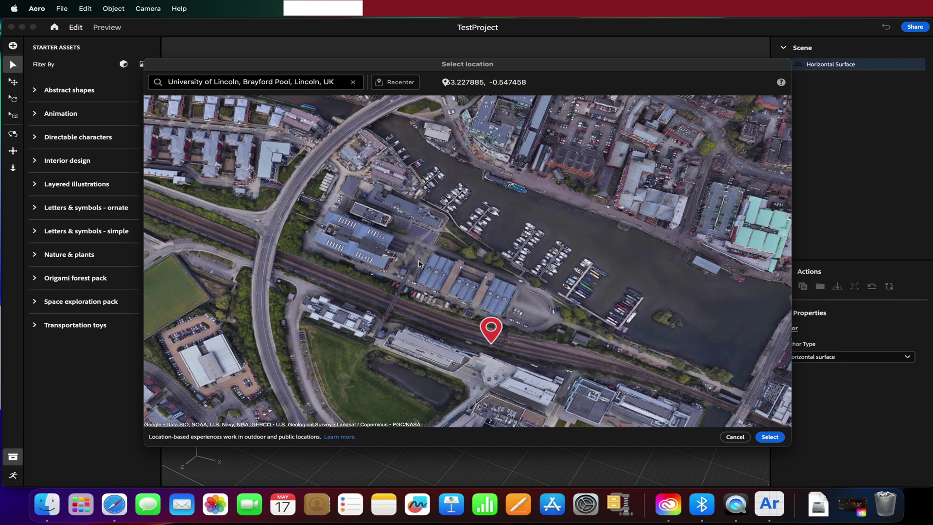
left_click(422, 264)
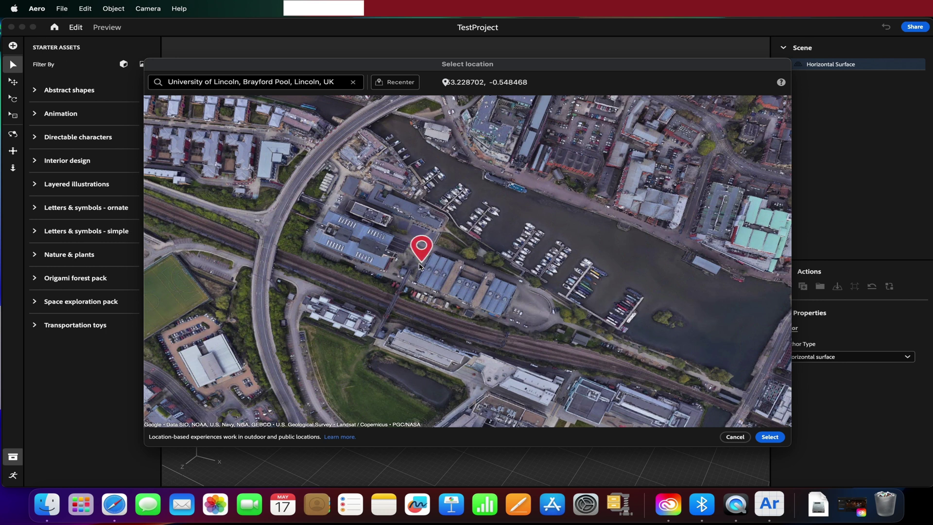
left_click(416, 266)
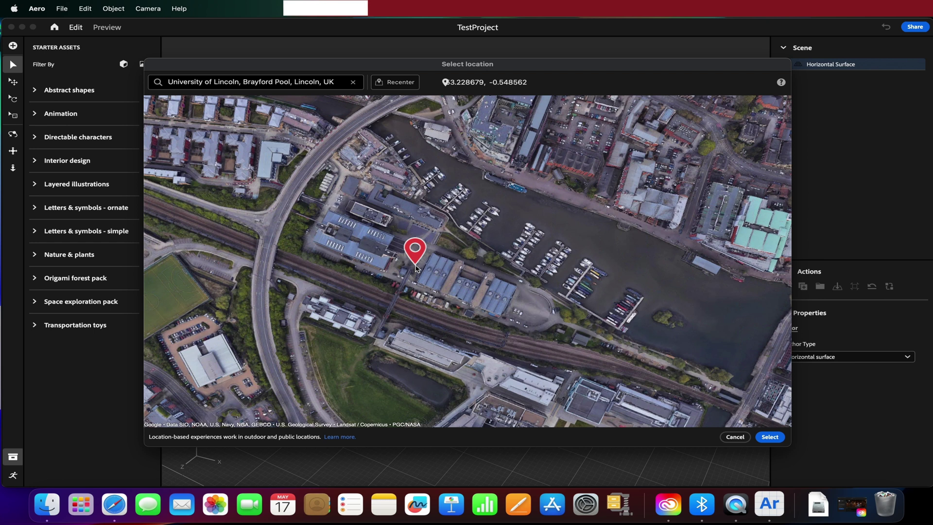
Move the location pin onto Lincoln Cathedral and confirm it as the scene location
left_click_drag(416, 266, 322, 319)
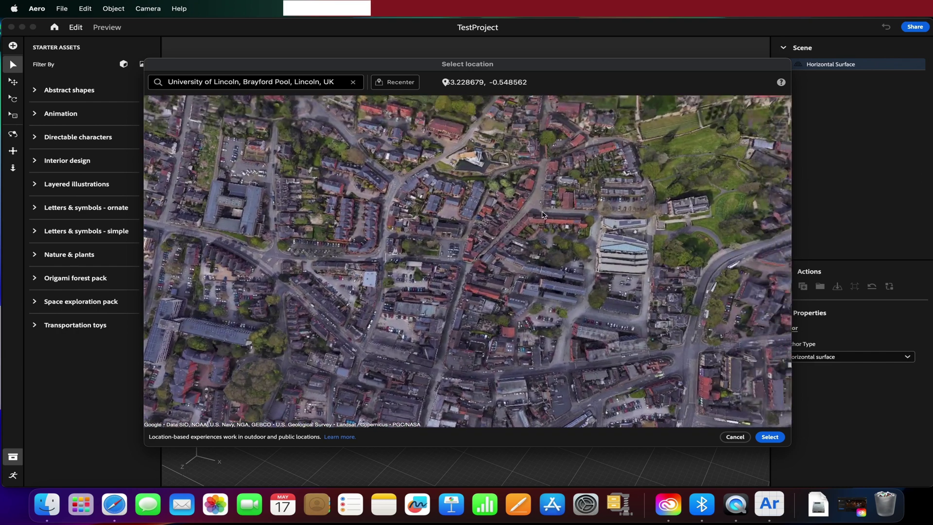
left_click_drag(542, 215, 442, 357)
scroll(344, 376, "up", 3)
left_click_drag(421, 158, 543, 226)
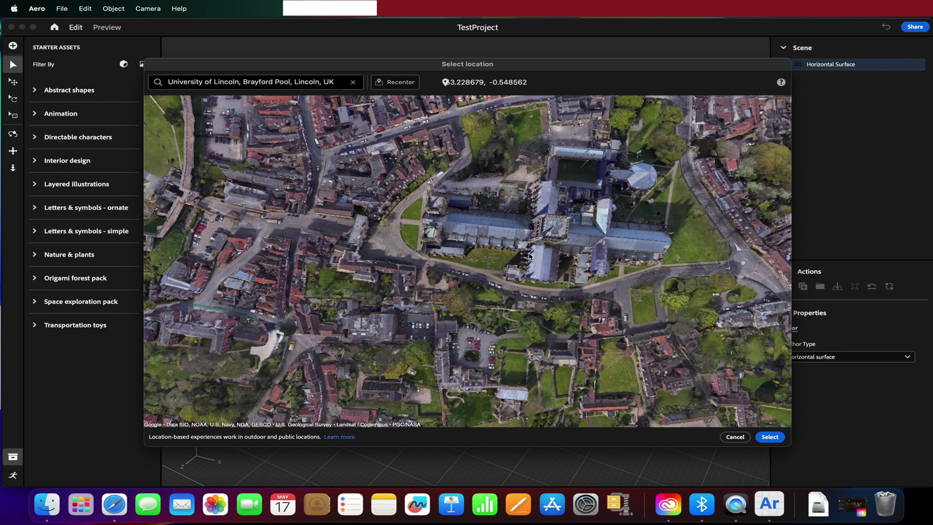
left_click_drag(446, 303, 605, 204)
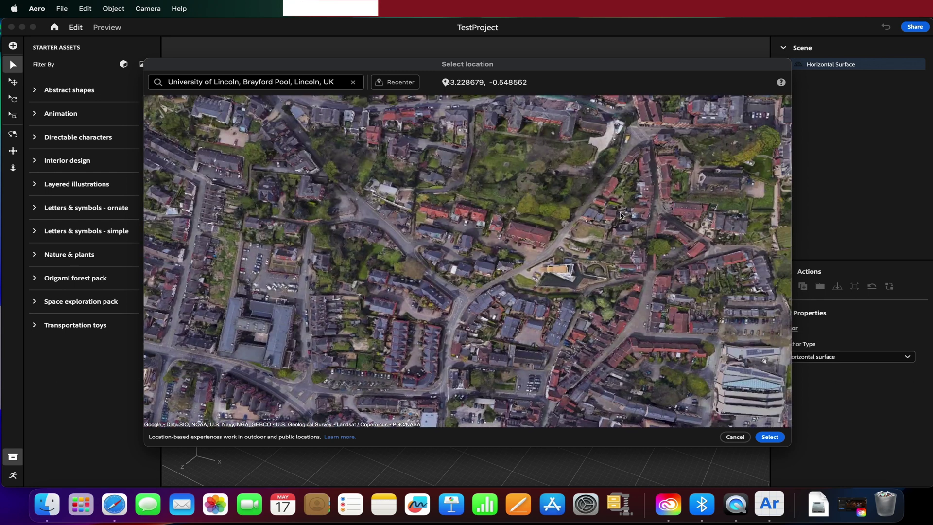
left_click_drag(433, 322, 452, 442)
left_click_drag(670, 272, 531, 280)
left_click(519, 269)
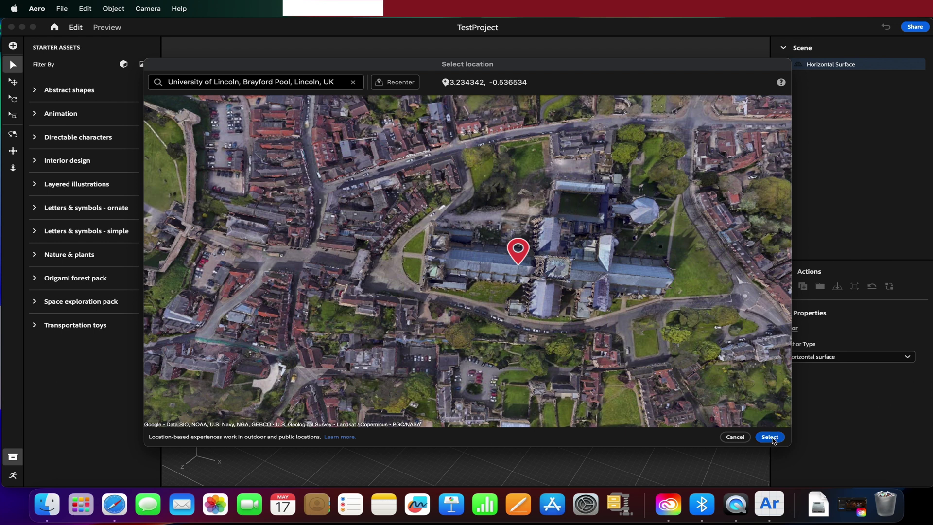
left_click(770, 438)
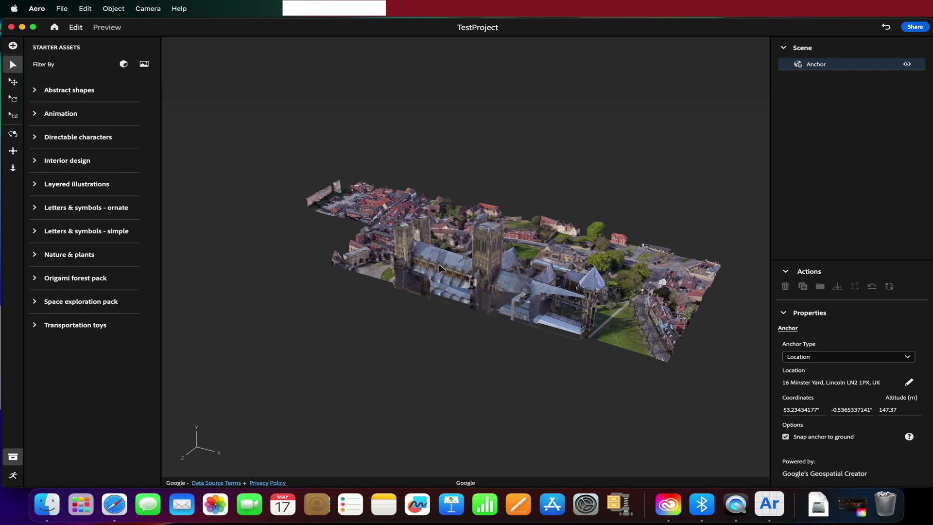
left_click_drag(441, 269, 645, 255, "alt")
scroll(484, 306, "up", 5)
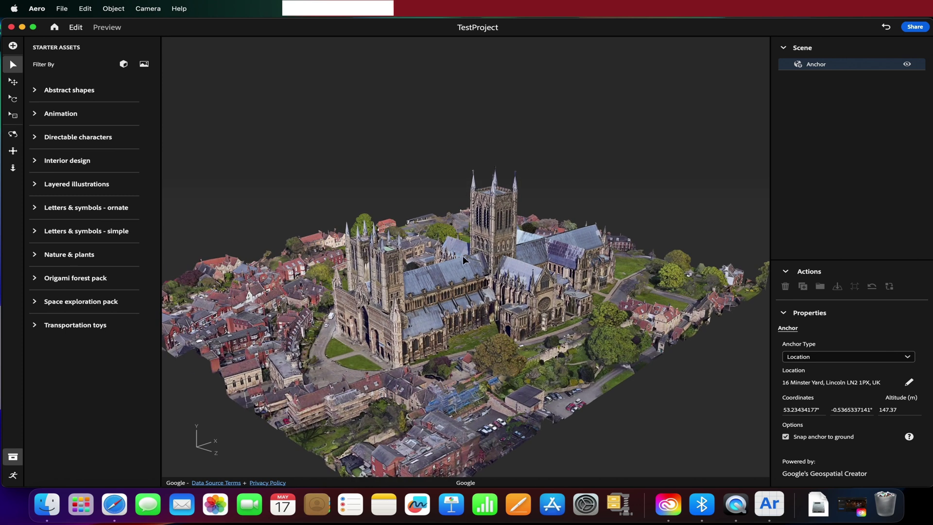
scroll(470, 258, "up", 5)
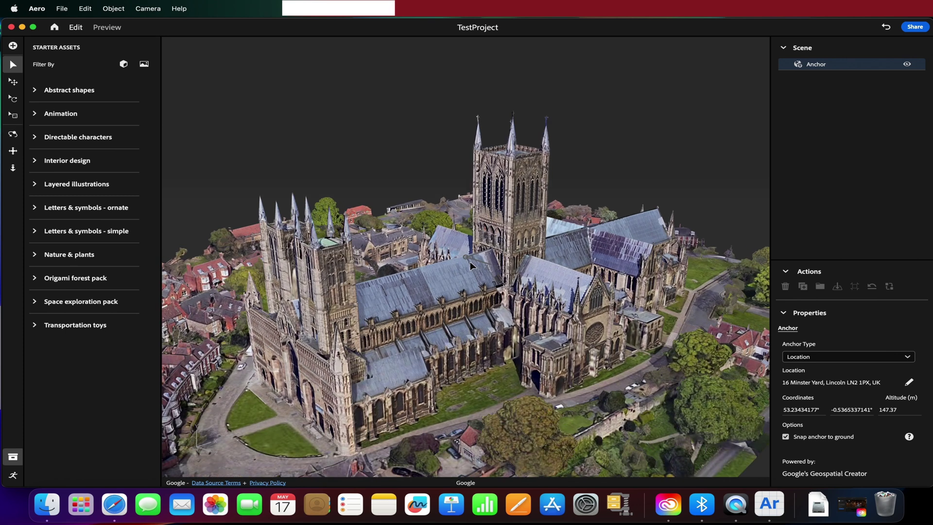
scroll(485, 271, "down", 3)
scroll(485, 270, "down", 4)
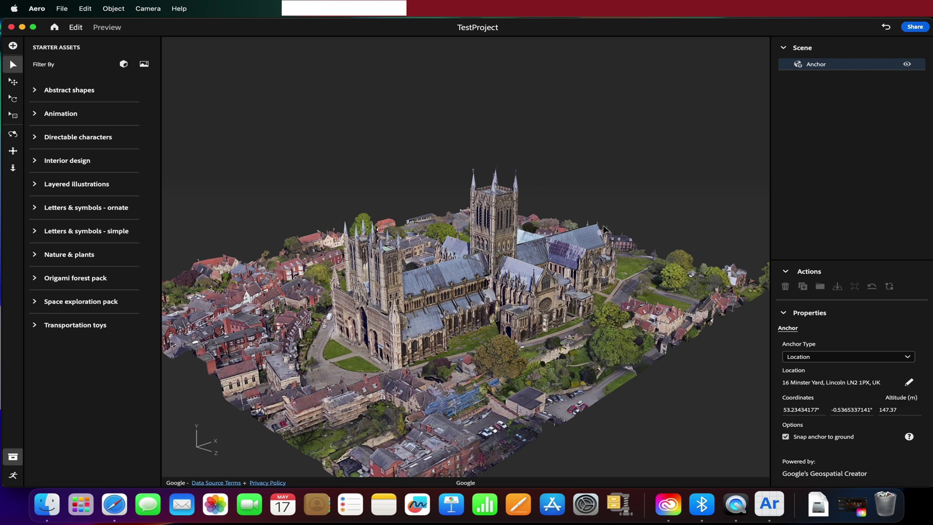
left_click(908, 382)
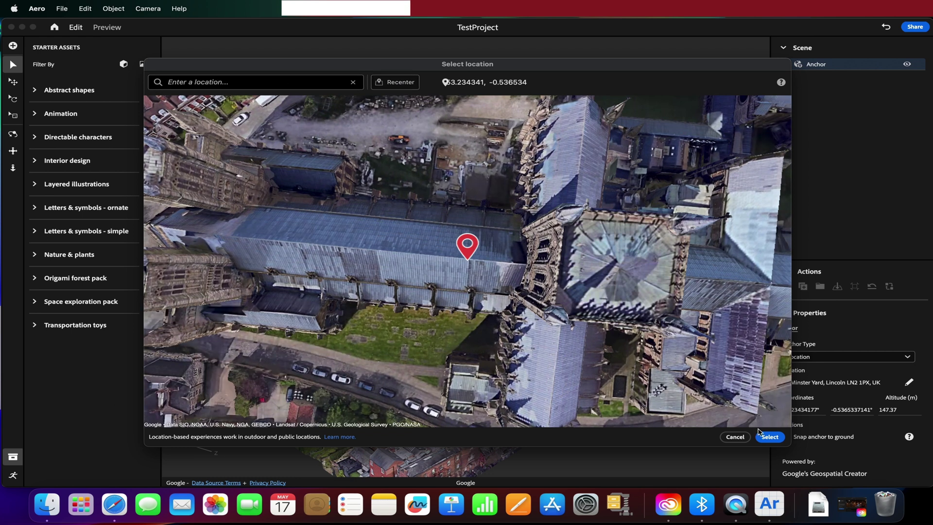
left_click(735, 437)
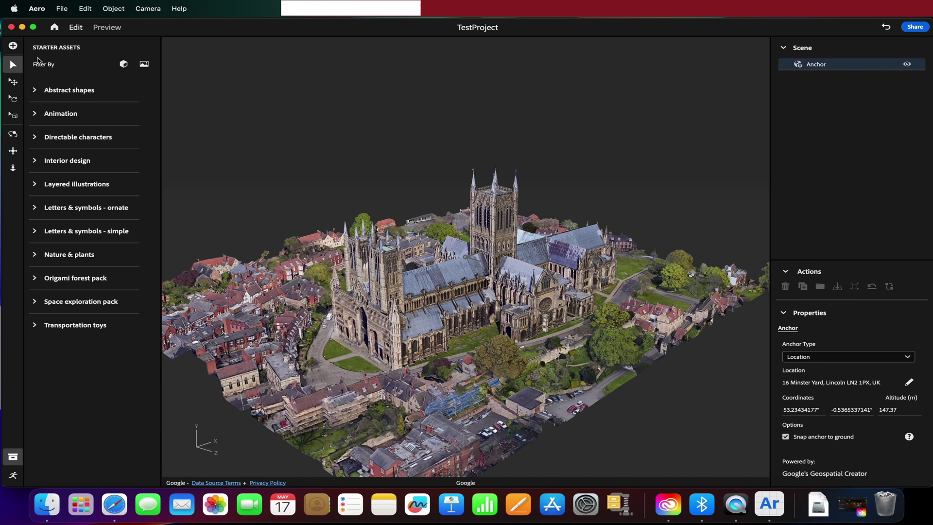
Begin a file import, check the allowed formats, then cancel the Open dialog
left_click(12, 45)
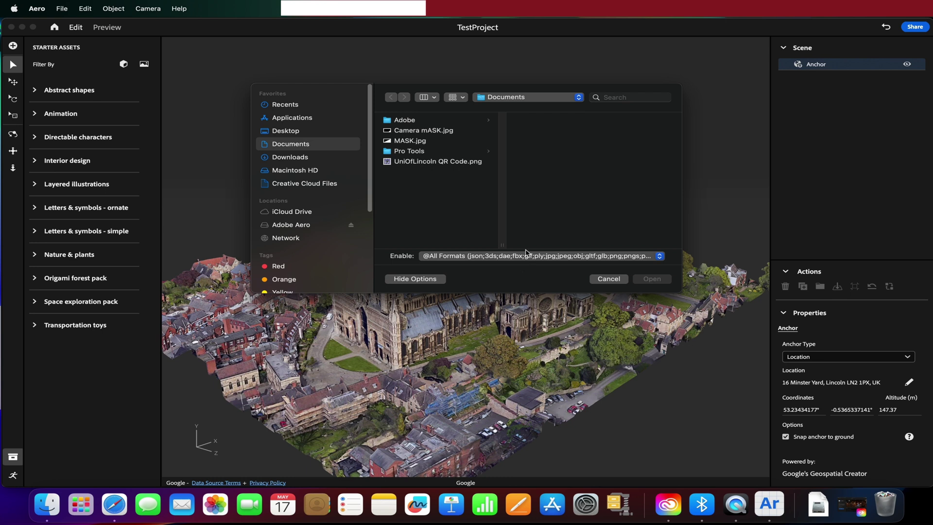
left_click(525, 256)
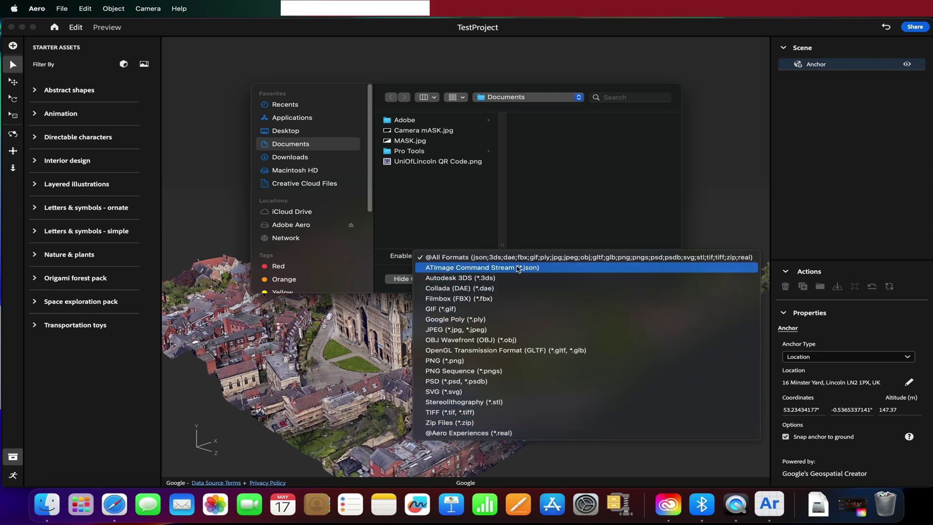
left_click(486, 231)
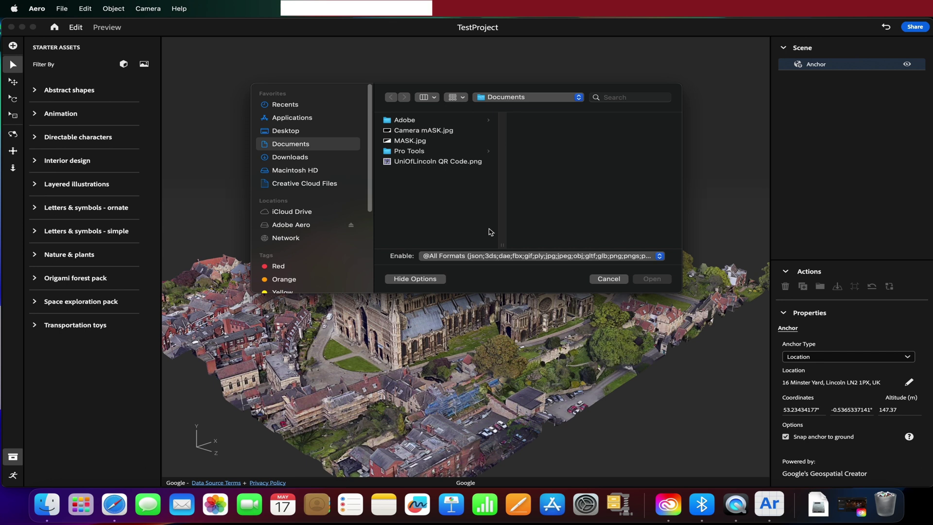
left_click(608, 280)
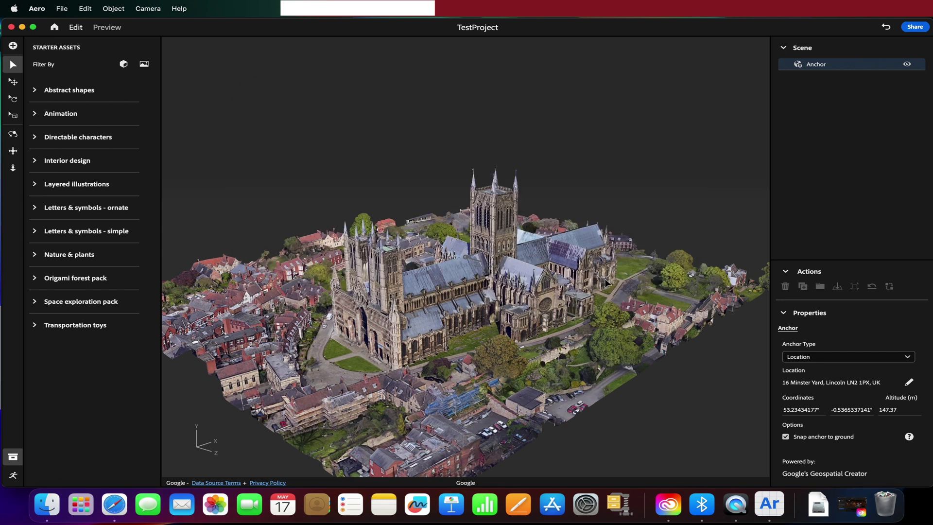
Expand the Animation starter assets and zoom to a front-on view of the cathedral
left_click(37, 91)
scroll(101, 200, "down", 5)
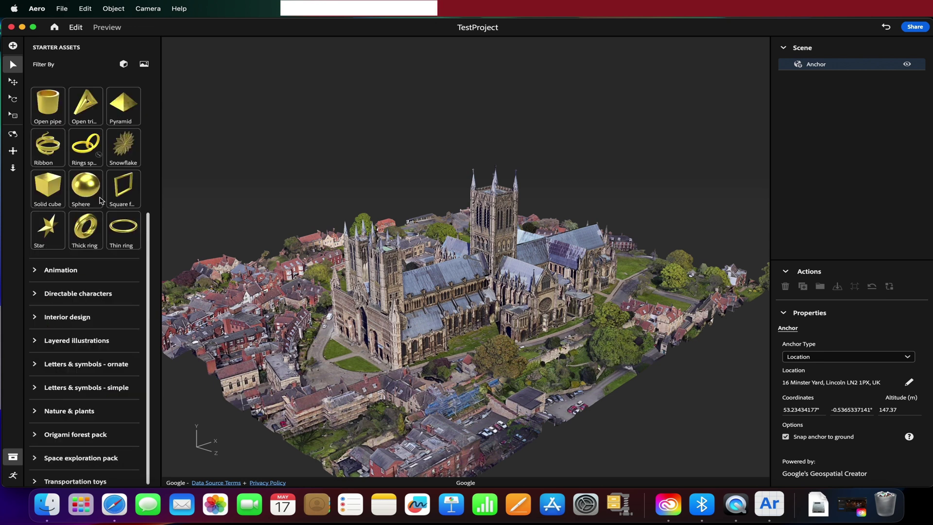
scroll(101, 200, "up", 5)
left_click(37, 91)
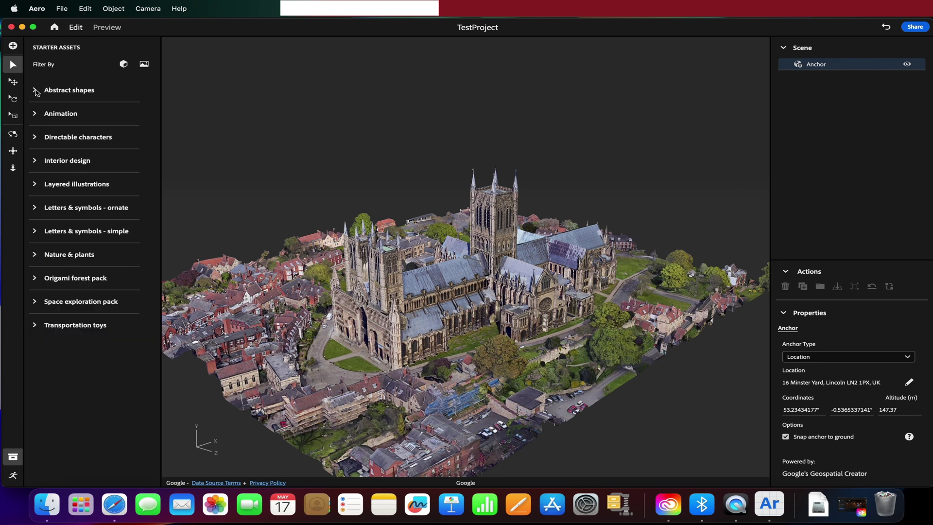
left_click(35, 115)
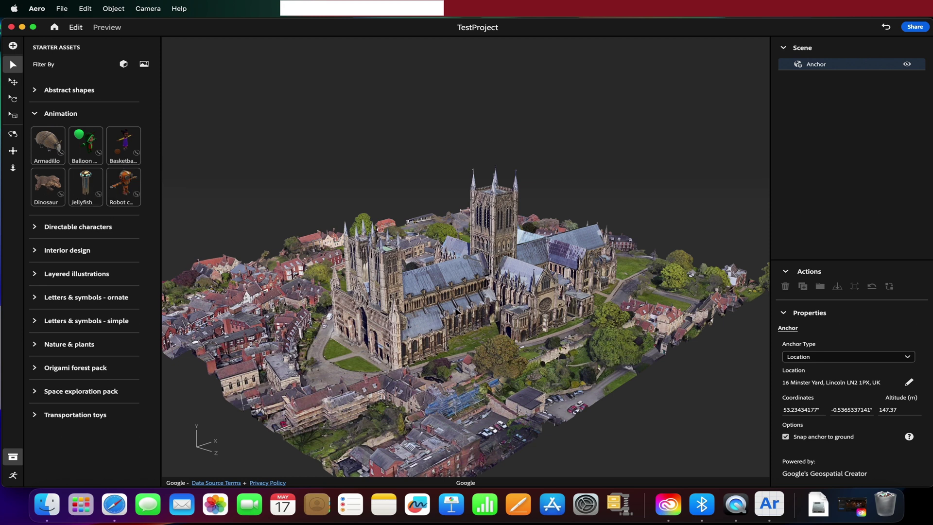
left_click_drag(472, 293, 505, 295, "alt")
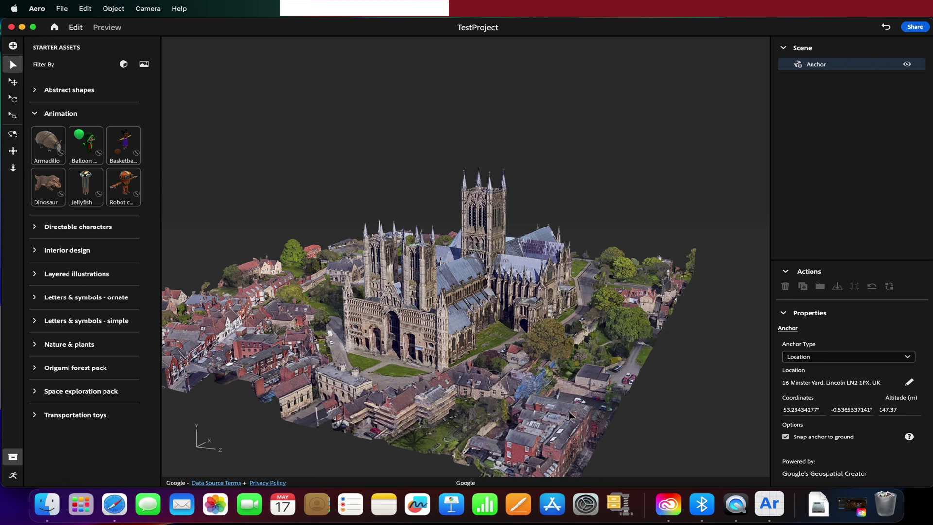
scroll(422, 410, "up", 5)
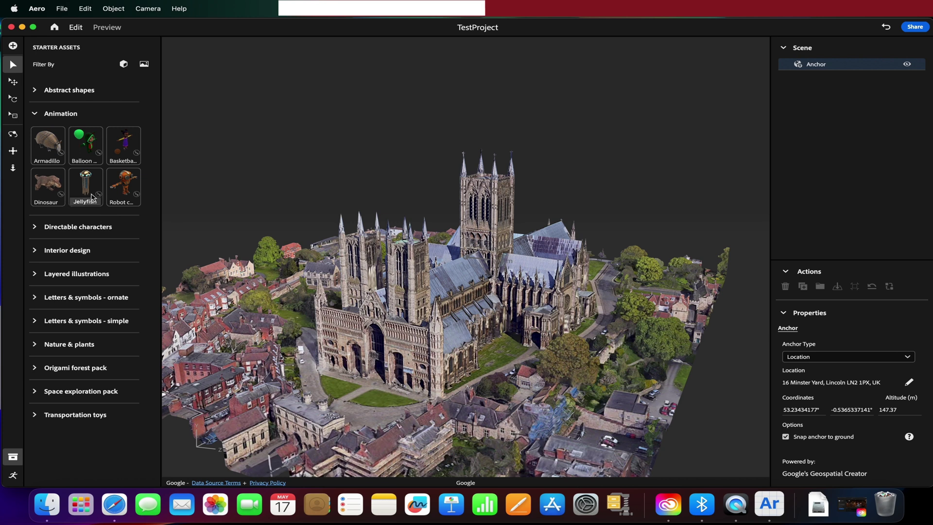
Add the Robot character and set its scale to 30
left_click(126, 185)
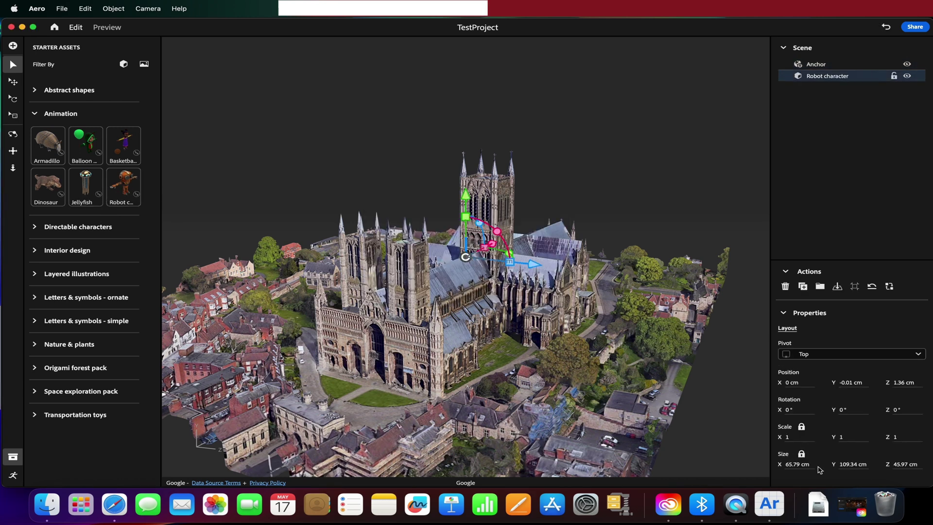
left_click(789, 437)
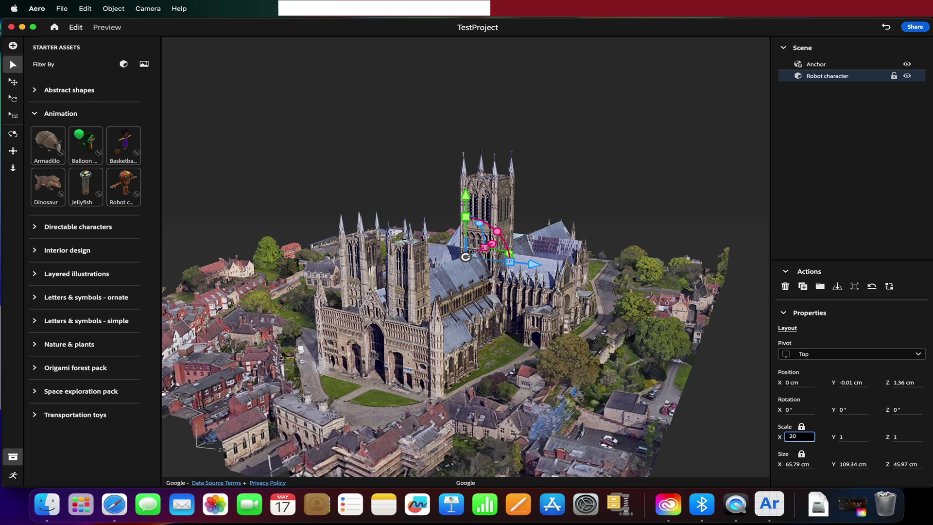
key("Return")
left_click(790, 437)
key("Return")
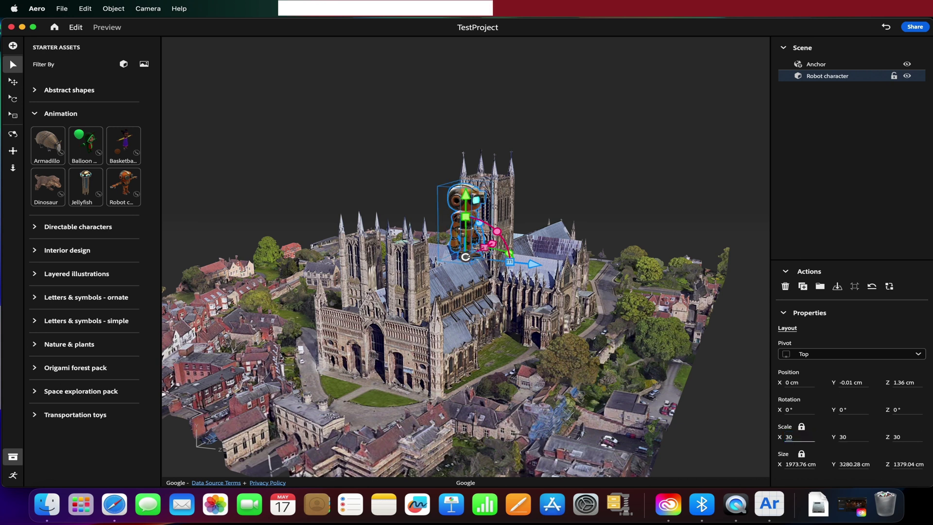
Move the robot beside the cathedral, to Y 0 cm, Z 1357.32 cm
left_click_drag(469, 260, 418, 281)
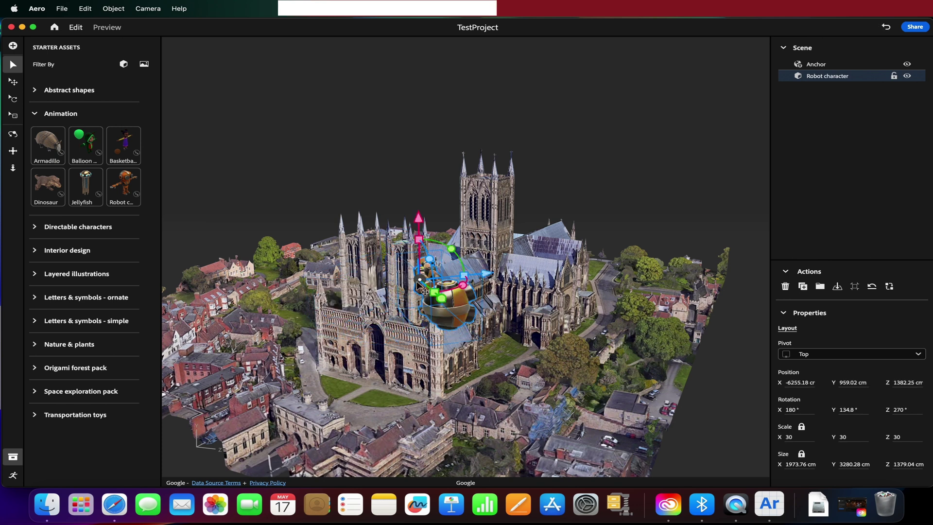
left_click_drag(424, 290, 362, 287)
left_click_drag(437, 272, 500, 286, "alt")
left_click_drag(410, 243, 238, 394)
left_click_drag(314, 412, 396, 387, "alt")
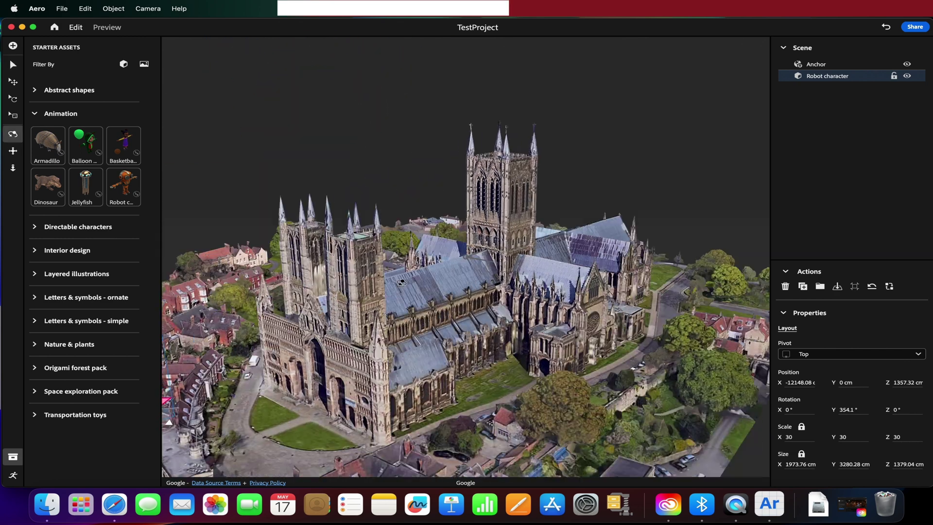
scroll(411, 332, "up", 2)
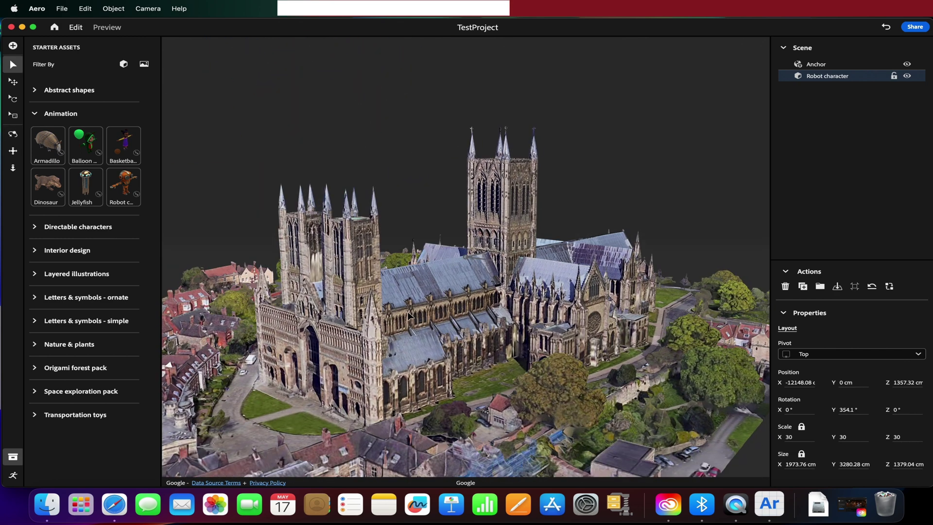
scroll(410, 332, "up", 4)
scroll(411, 331, "down", 3)
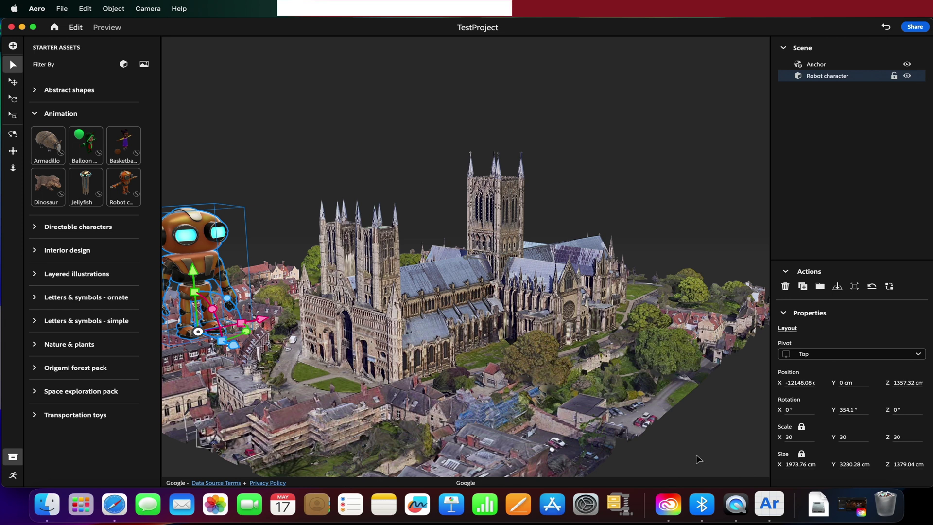
Lower the anchor altitude to 144.3 and move the robot onto the lawn before the cathedral
left_click(436, 313)
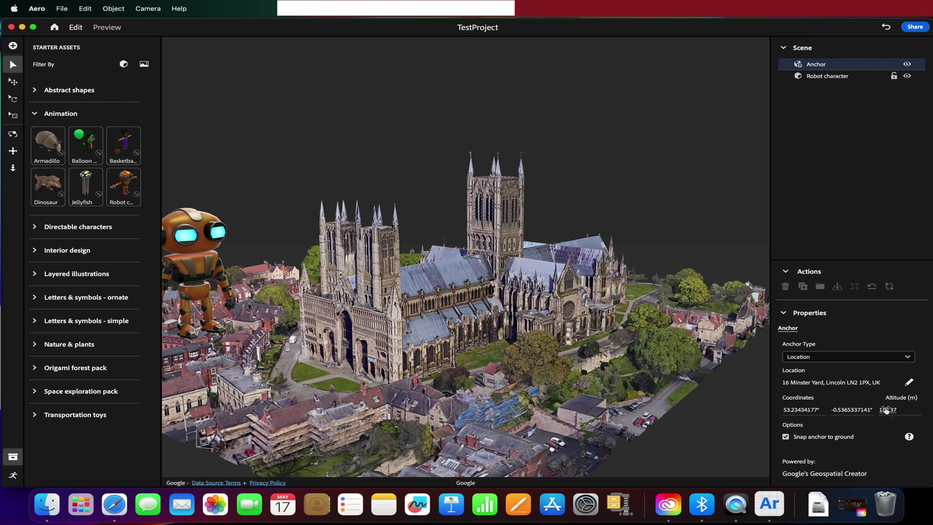
left_click_drag(887, 409, 306, 276)
left_click_drag(409, 278, 414, 361, "alt")
left_click(384, 394)
left_click_drag(386, 394, 430, 370)
scroll(418, 330, "up", 3)
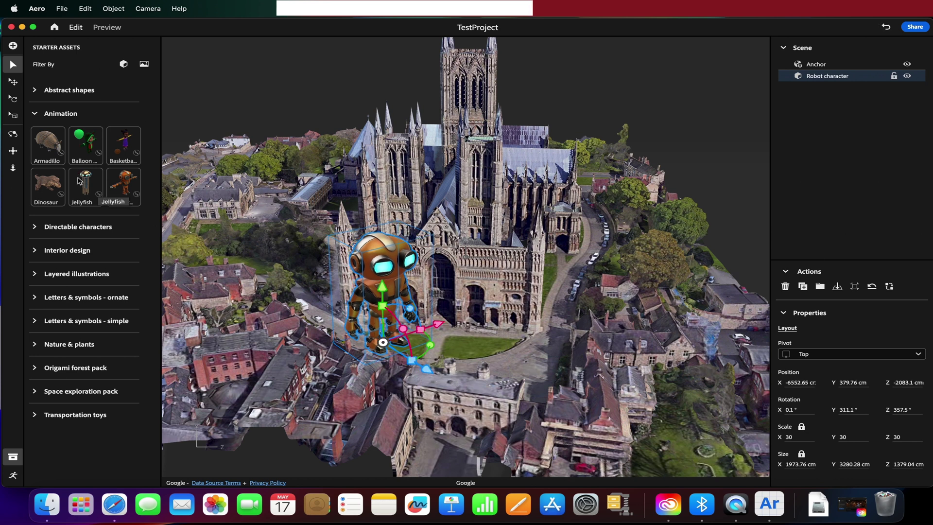
Expand the Letters & symbols - ornate starter assets
left_click(33, 297)
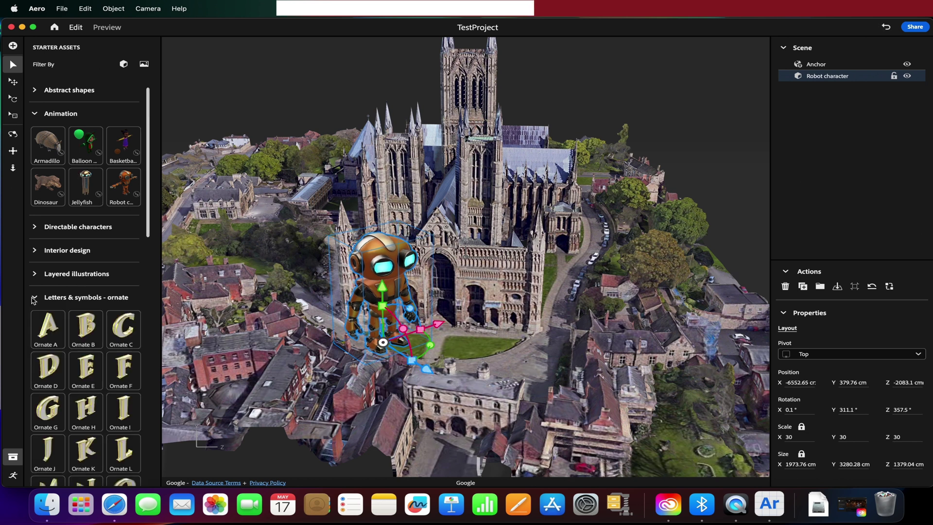
scroll(37, 291, "down", 3)
scroll(37, 287, "up", 3)
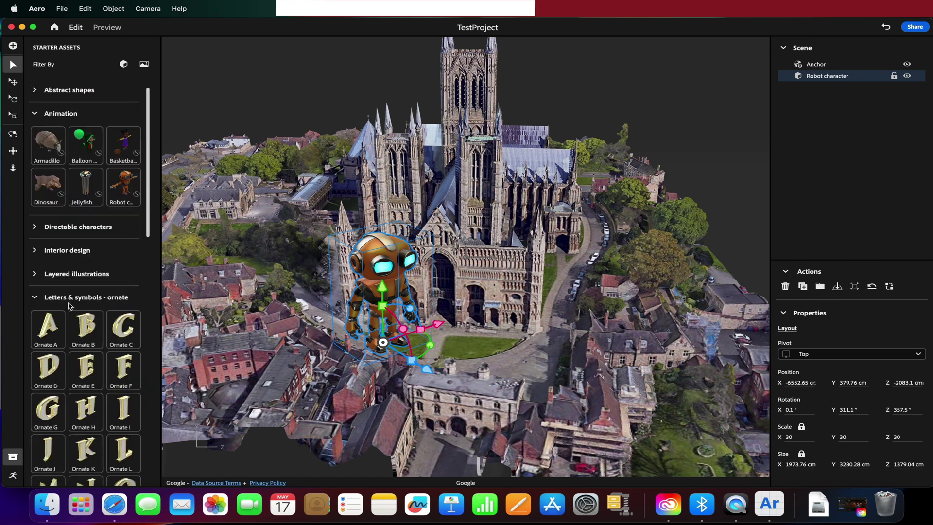
Collapse ornate letters, expand Layered illustrations, then expand Nature & plants with Acorn, Palm tree, Sprout
left_click(34, 299)
left_click(36, 275)
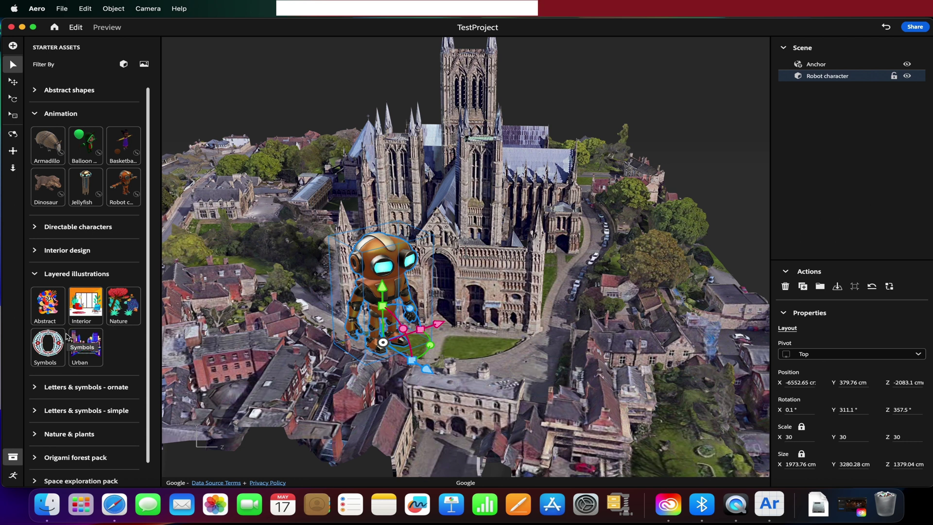
scroll(78, 350, "down", 1)
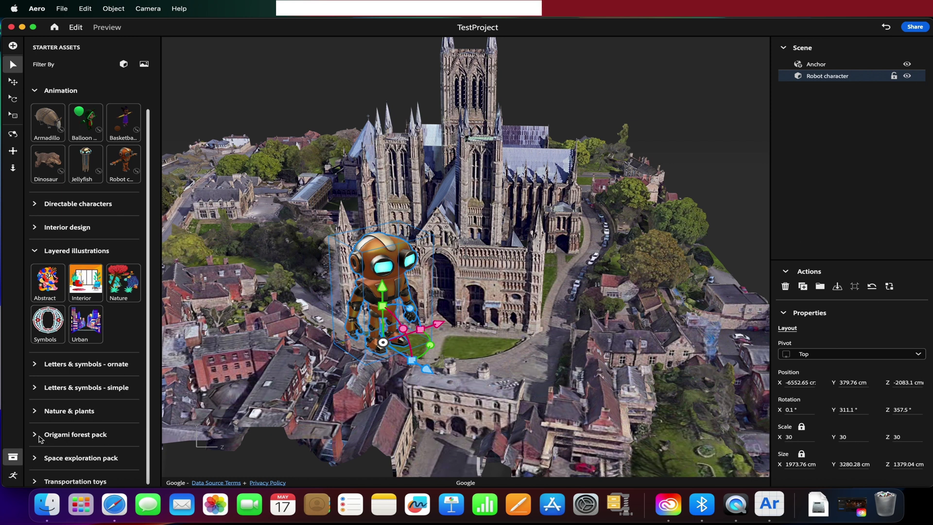
left_click(35, 413)
scroll(90, 430, "down", 10)
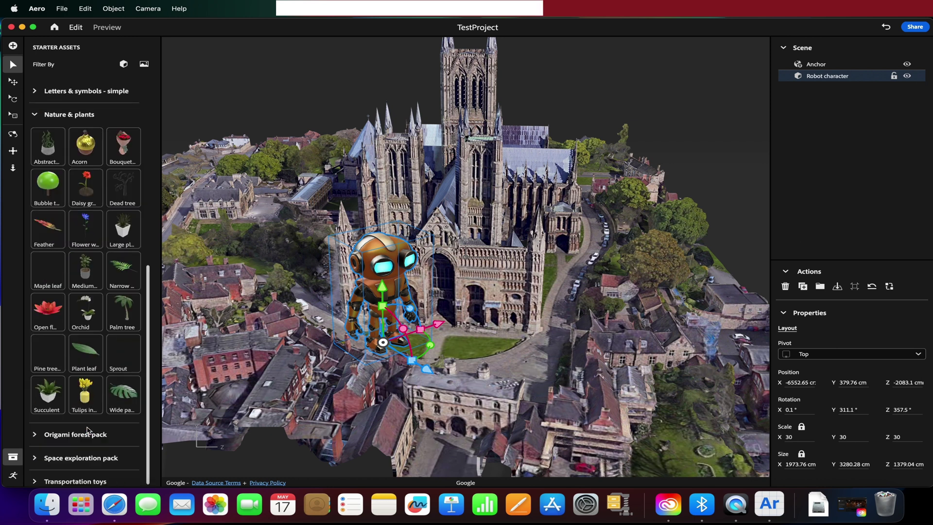
Place a Sprout on the cathedral lawn and set its scale to 25
left_click(121, 357)
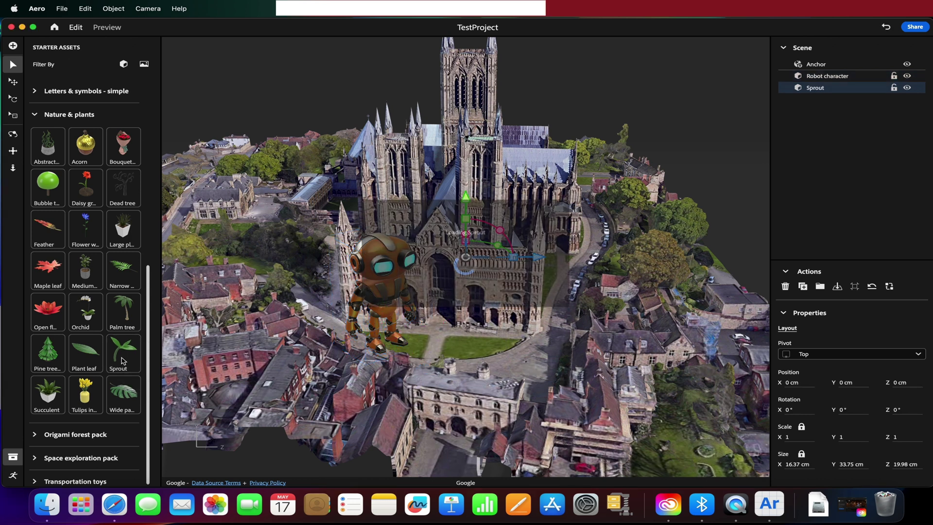
left_click_drag(466, 257, 460, 351)
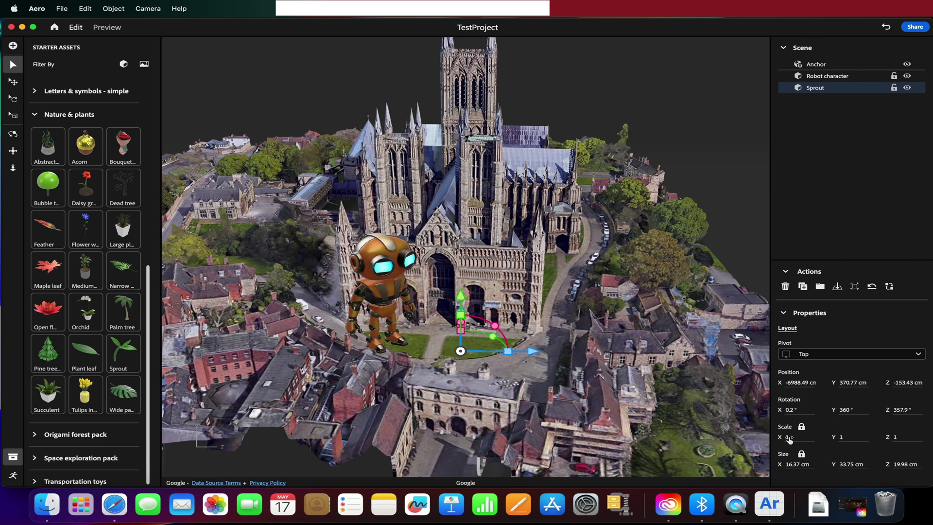
left_click_drag(789, 439, 813, 440)
left_click(791, 437)
type("10")
key("Return")
left_click(791, 437)
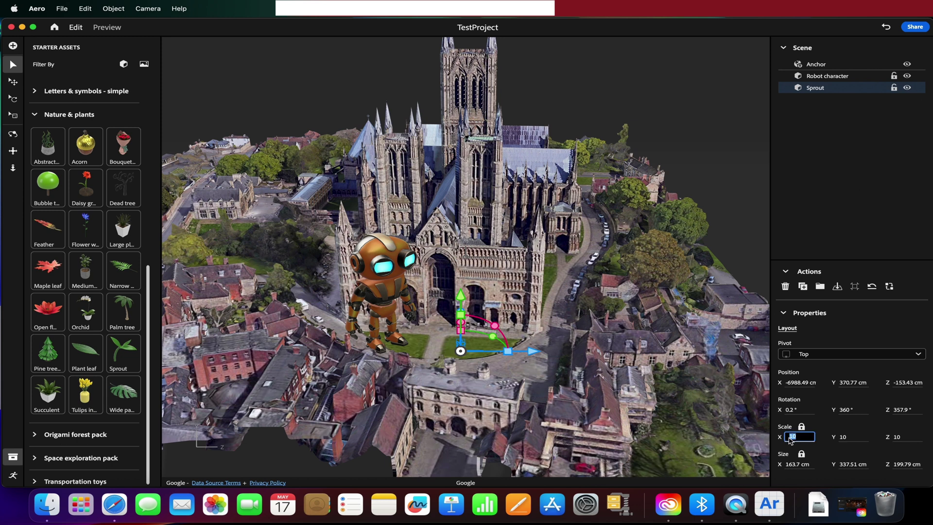
type("25")
key("Return")
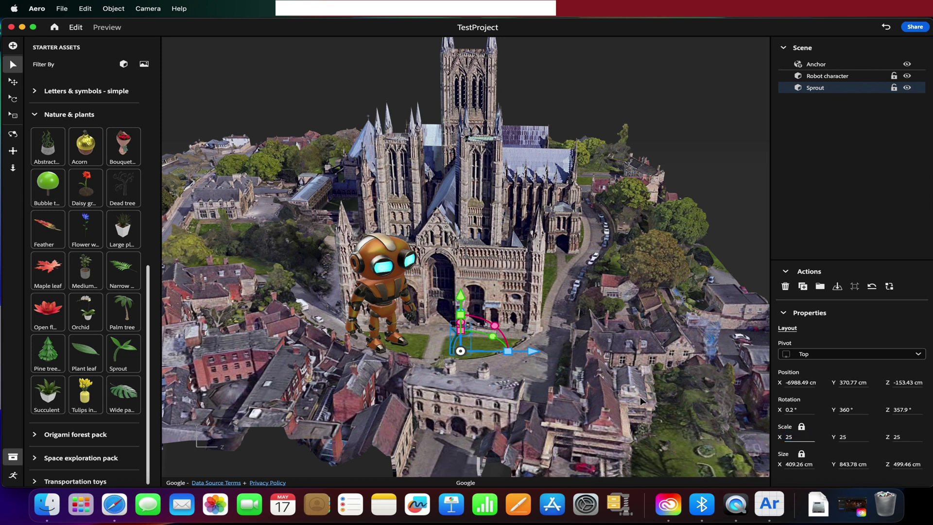
Turn the robot slightly around its vertical axis, then reselect the sprout
left_click(499, 357)
scroll(498, 358, "up", 5)
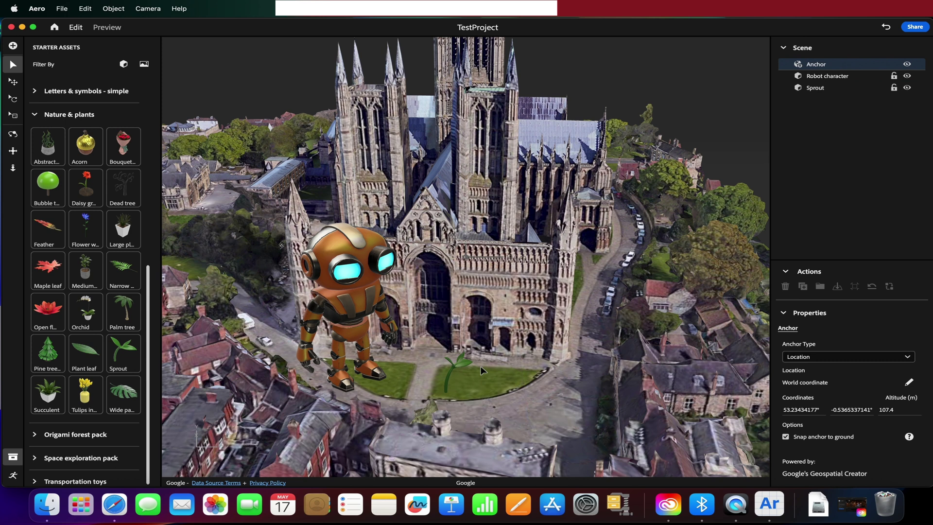
left_click(456, 371)
left_click(350, 333)
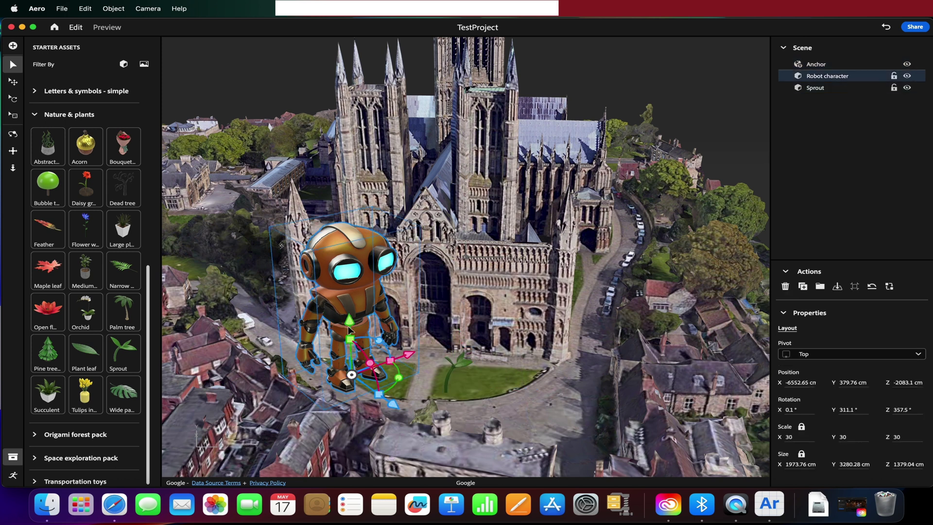
left_click_drag(403, 391, 402, 385)
left_click(457, 364)
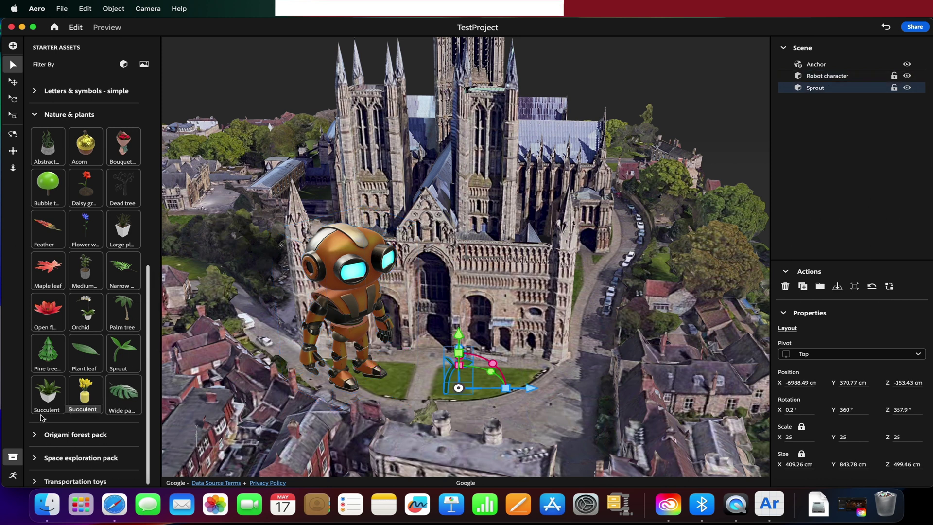
Place a Wide palm leaf on the cathedral front at scale 45, rotated to Z 93.3°
left_click(124, 393)
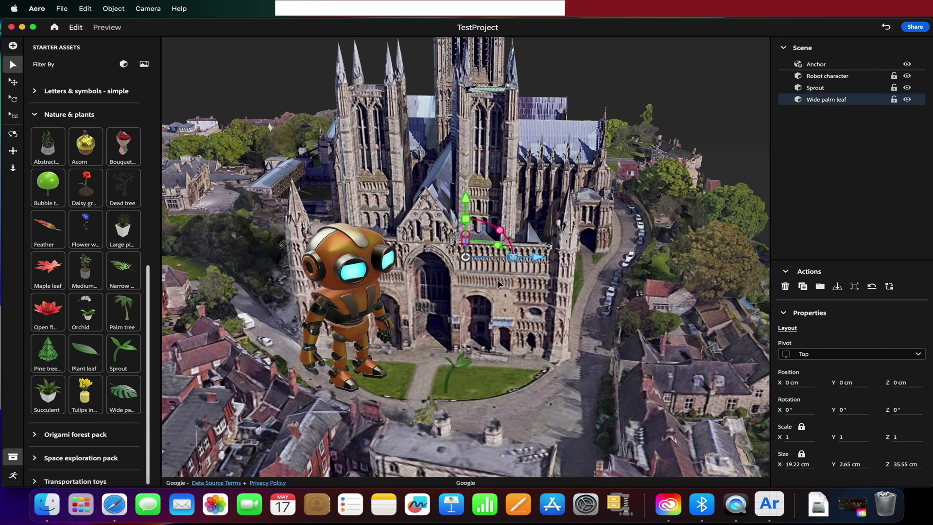
left_click_drag(498, 283, 692, 394)
left_click(788, 437)
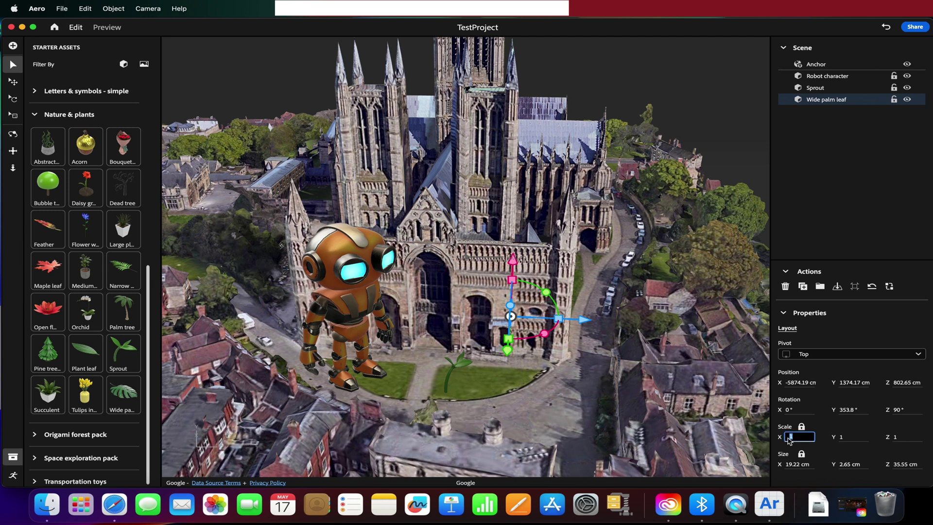
type("35")
key("Return")
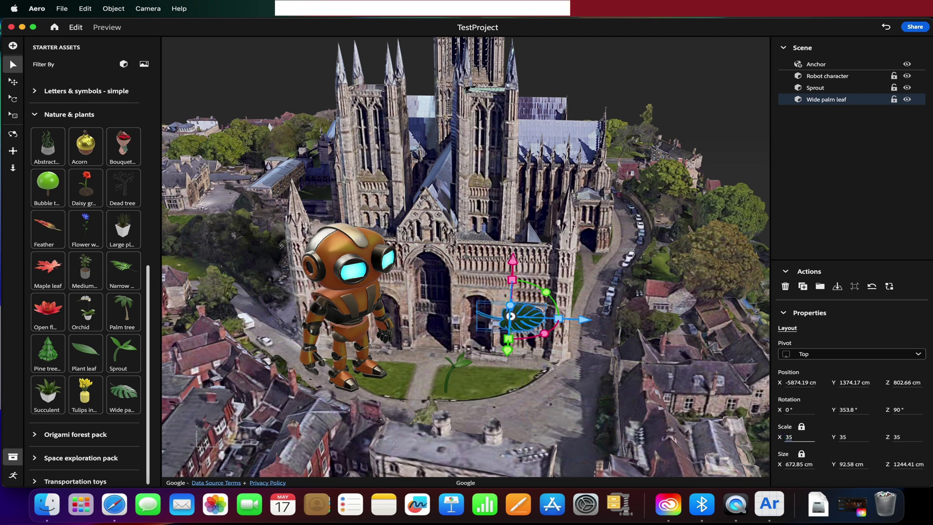
left_click(797, 437)
type("45")
key("Return")
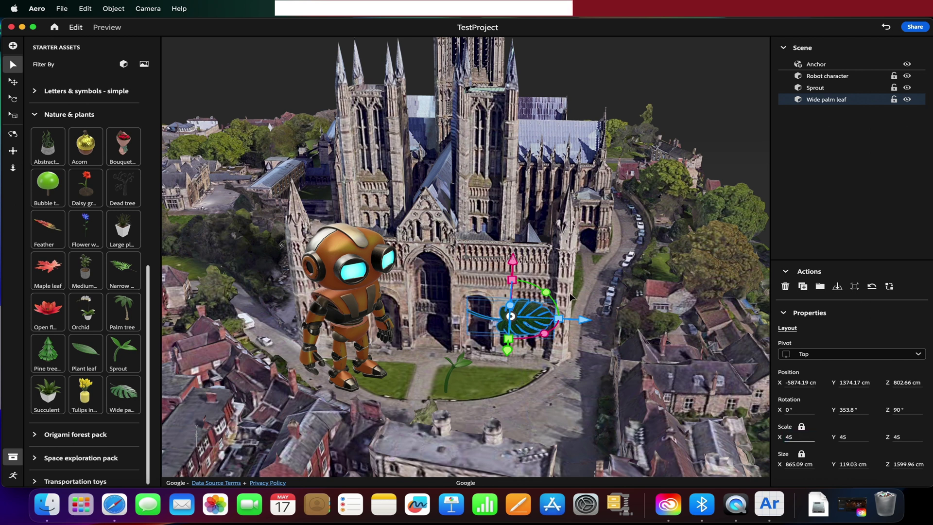
left_click_drag(547, 293, 540, 352)
Collapse the Nature & plants and Layered illustrations collections in the Starter Assets panel
scroll(519, 345, "up", 5)
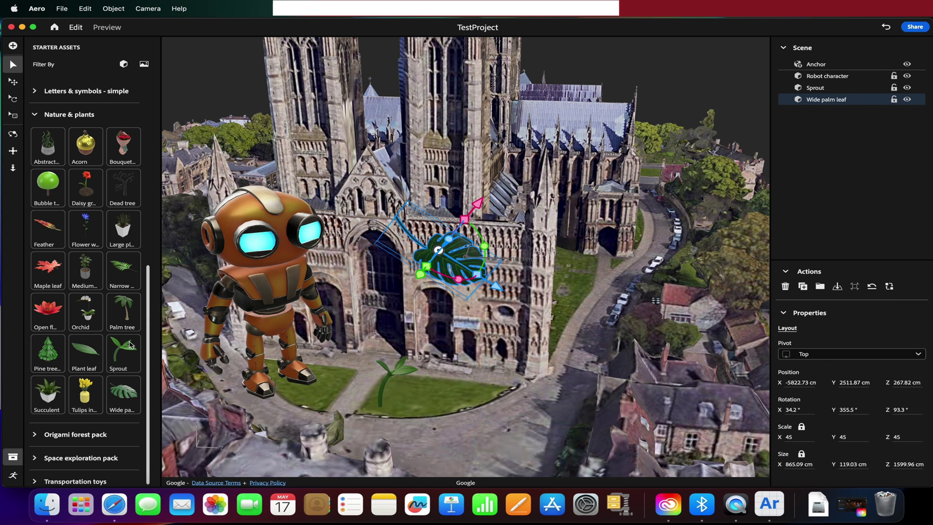
left_click(35, 116)
left_click(36, 246)
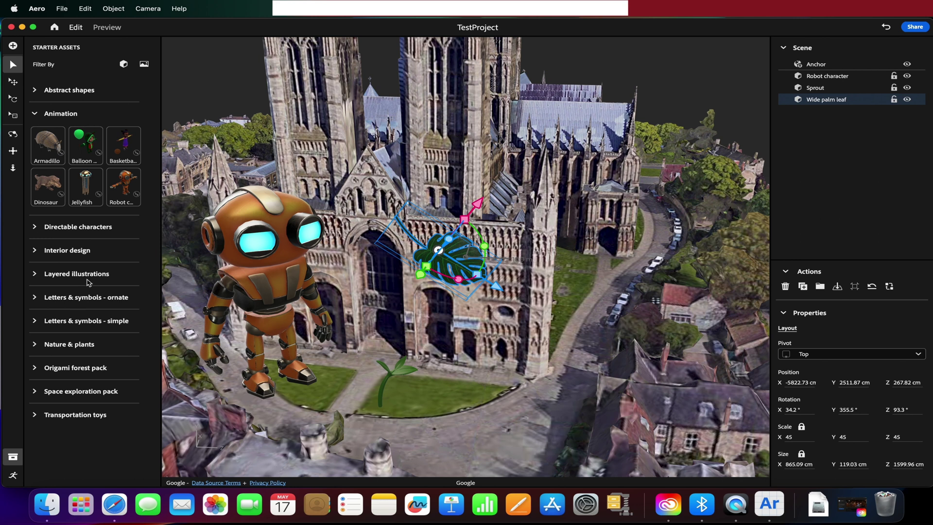
Give the robot character a Scene Start trigger with a Play animation action
left_click(266, 311)
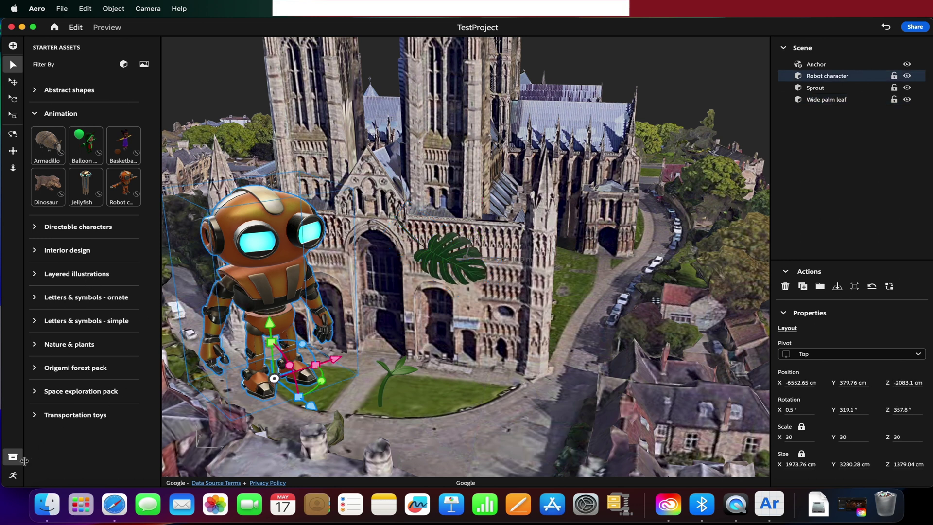
left_click(13, 475)
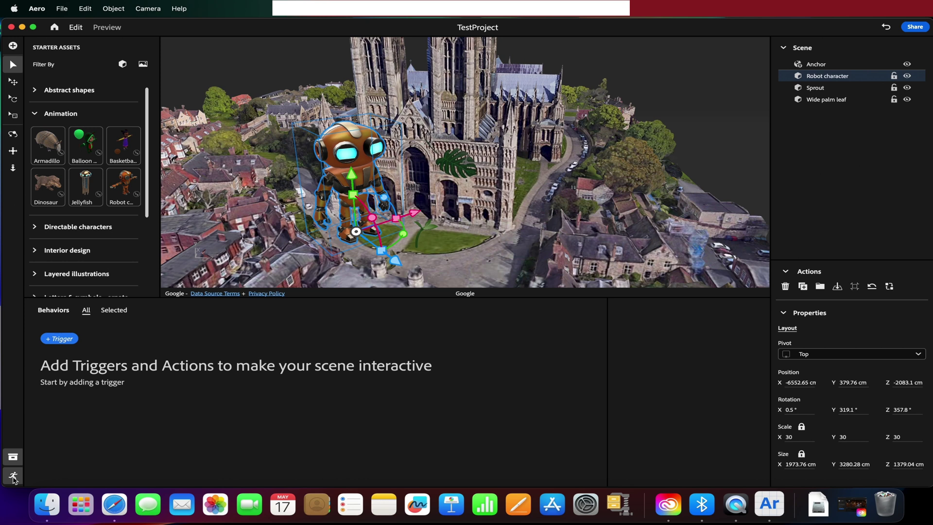
left_click(65, 338)
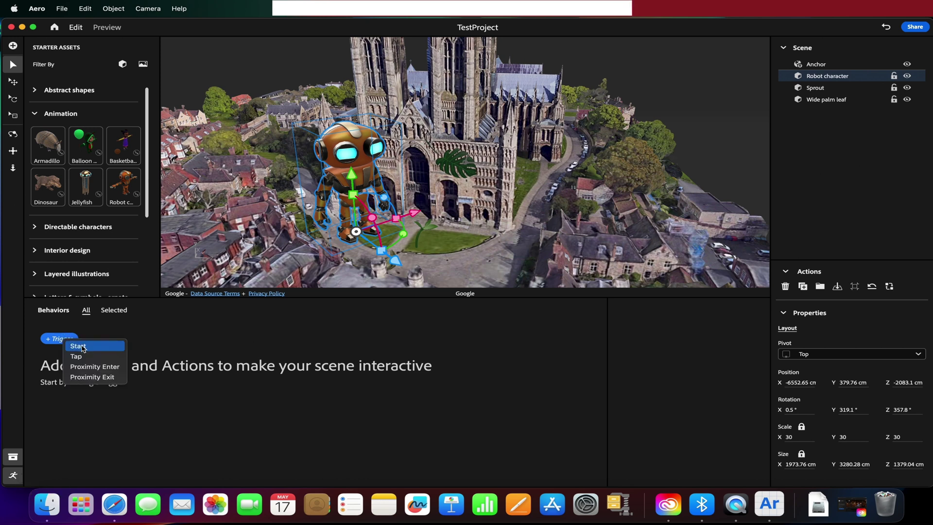
left_click(86, 348)
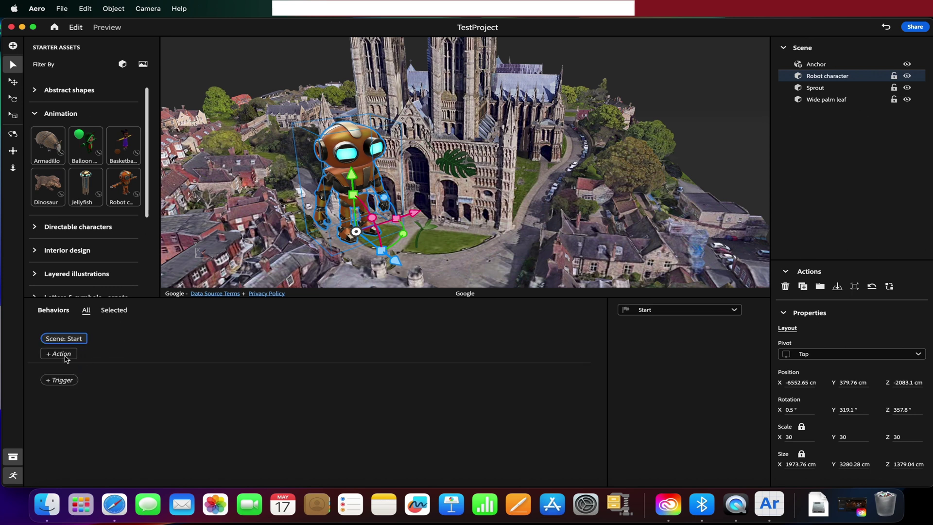
left_click(63, 357)
left_click(89, 324)
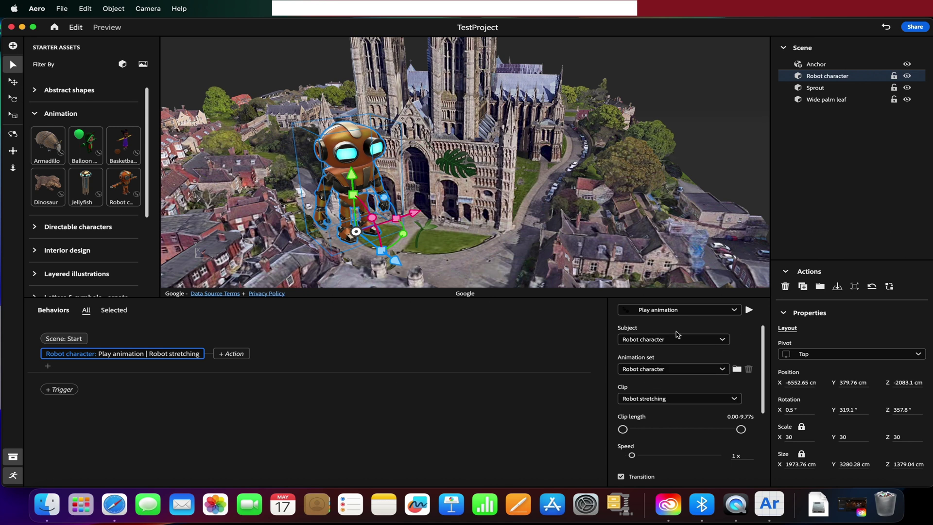
Keep the Robot stretching clip, set it to loop infinitely, and preview it
left_click(706, 401)
left_click(706, 403)
scroll(690, 408, "down", 3)
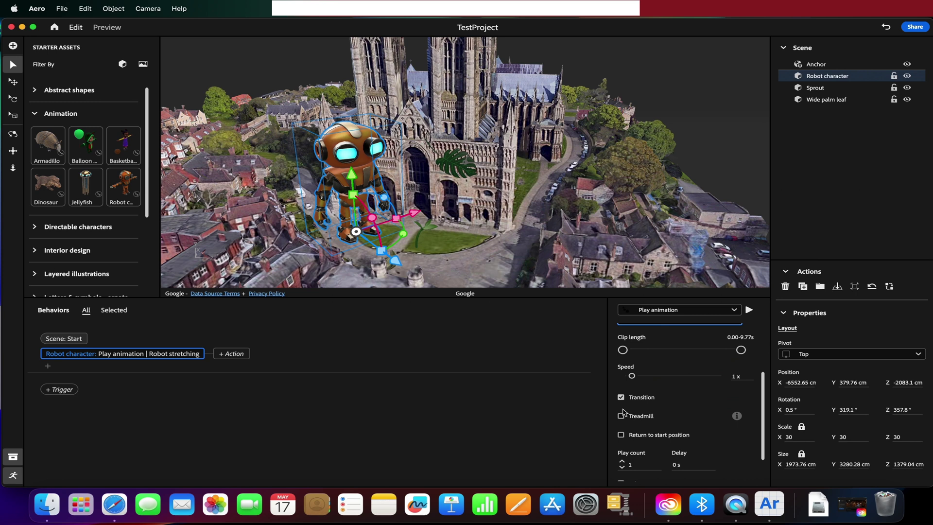
scroll(624, 434, "down", 1)
left_click(621, 451)
left_click(750, 312)
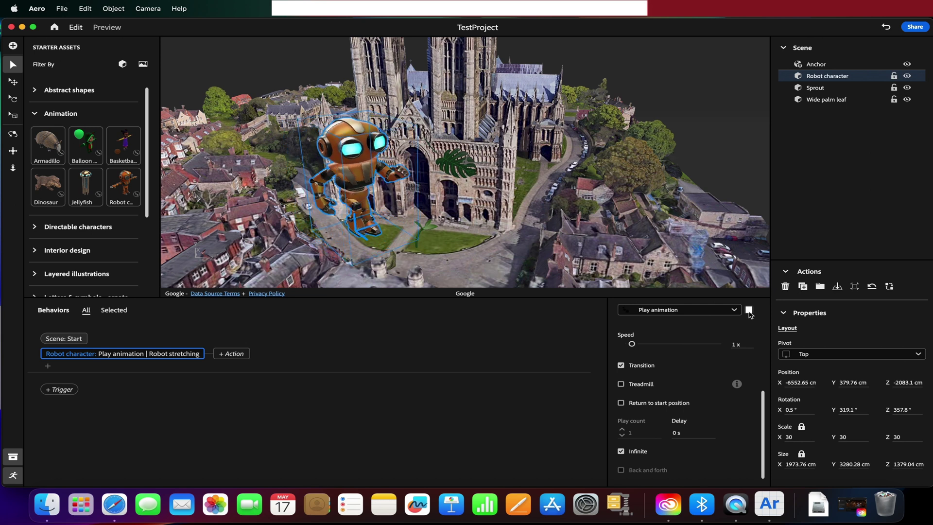
left_click(748, 310)
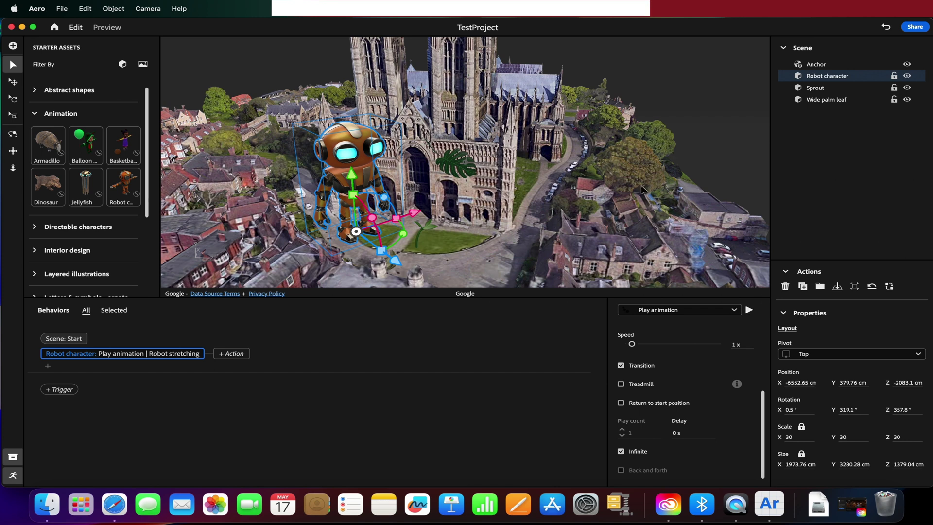
Add a Scale action for the Sprout with a 5 s duration
left_click(421, 237)
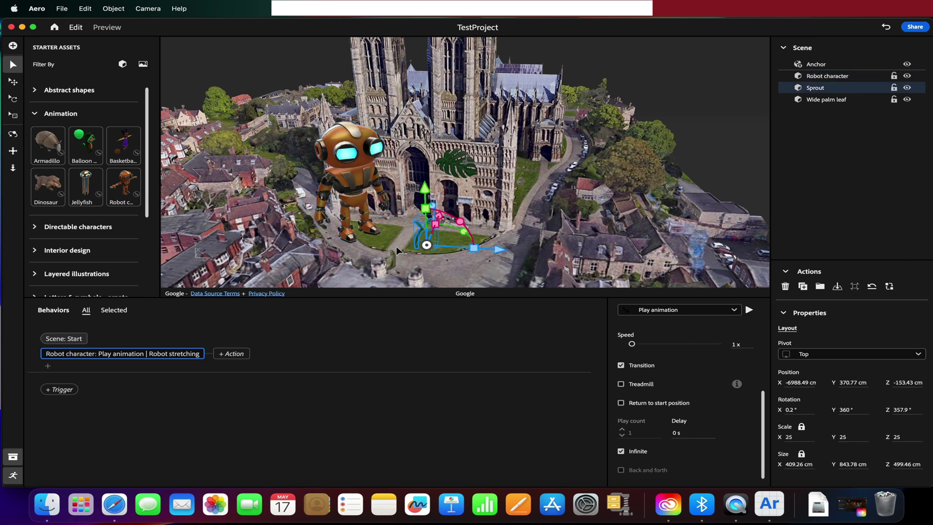
left_click(237, 353)
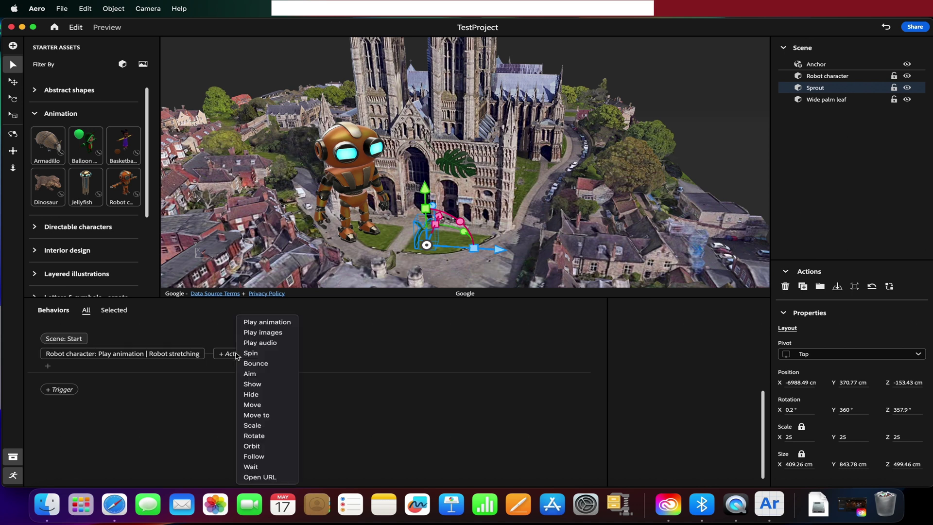
left_click(265, 426)
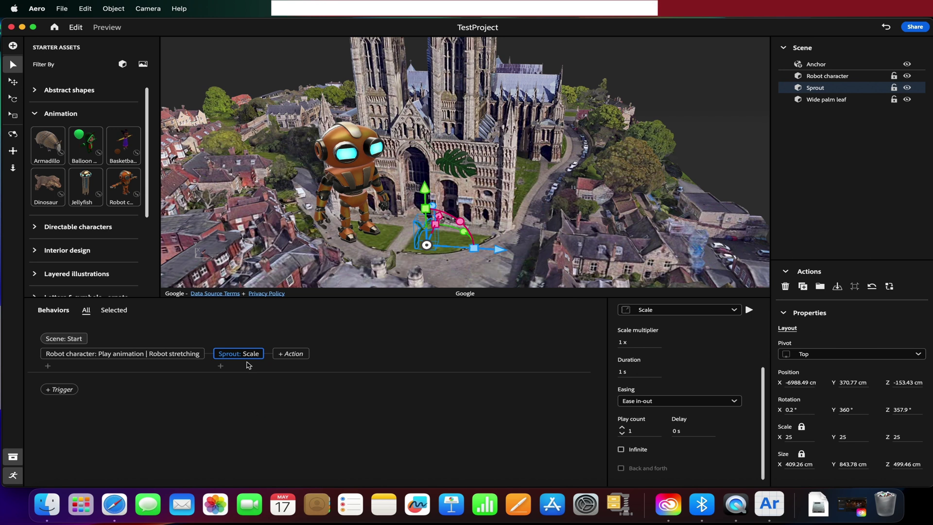
left_click(655, 372)
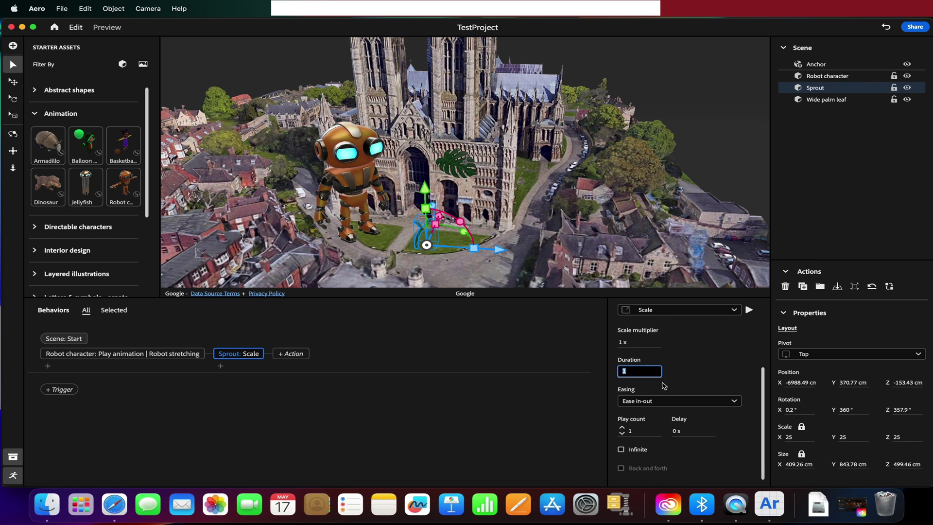
type("5")
key("Return")
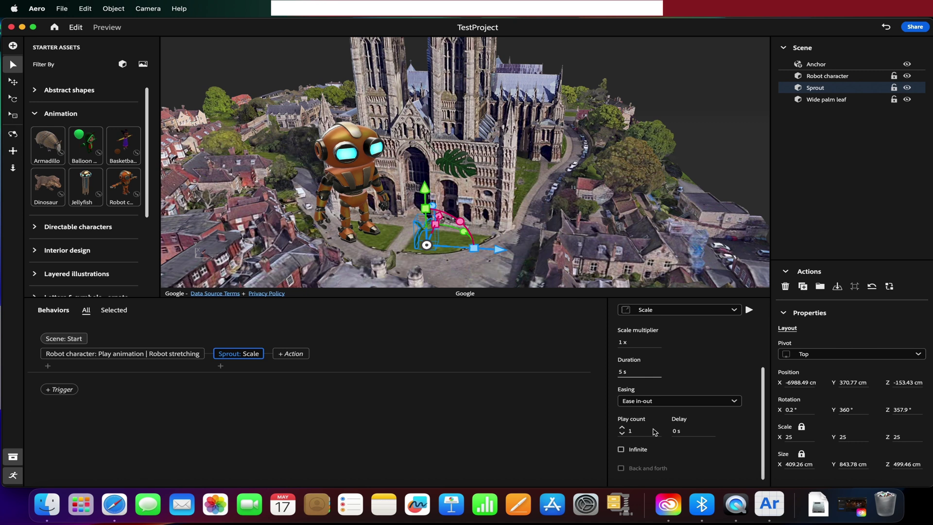
left_click(626, 343)
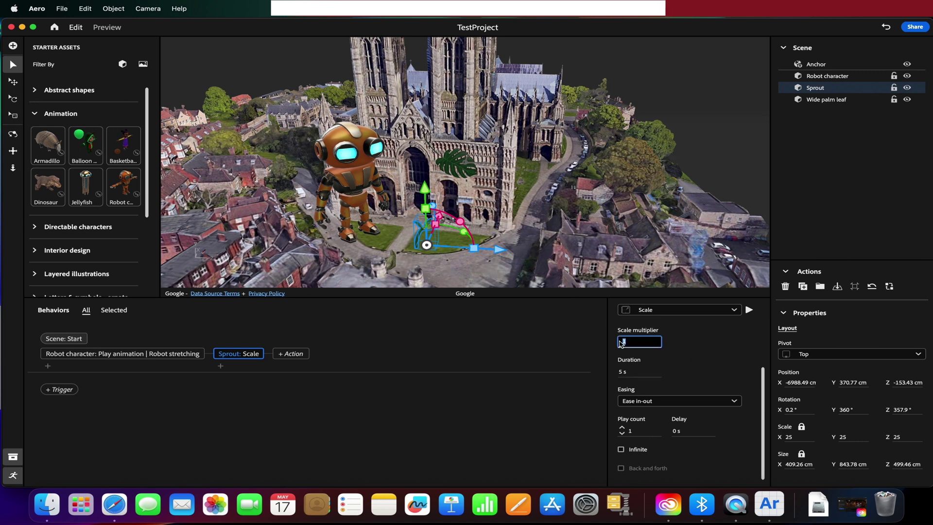
key("Return")
Preview the scale, then set the Scale multiplier to 3x
left_click(749, 311)
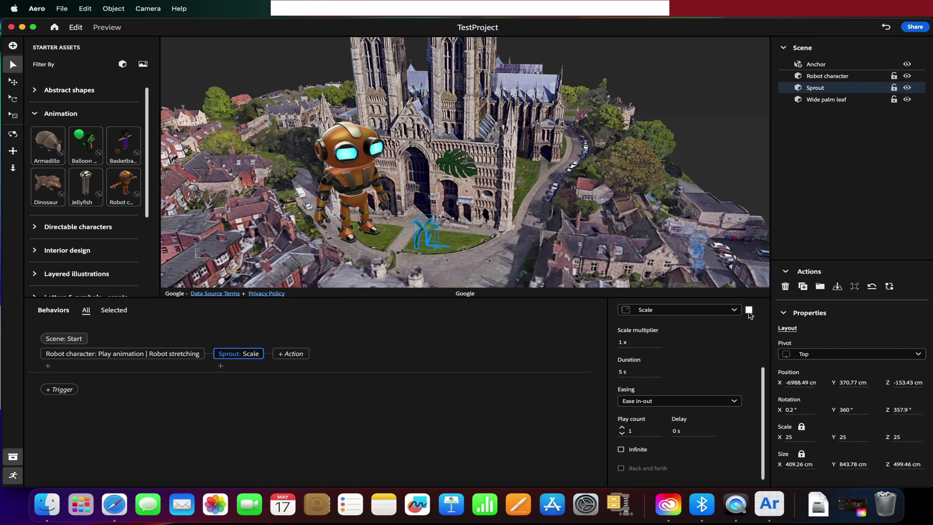
left_click(748, 310)
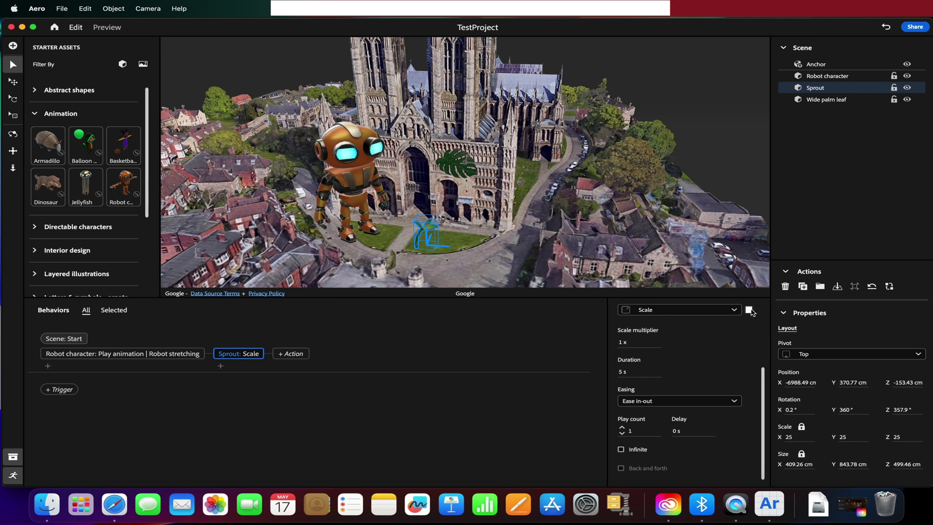
left_click(639, 345)
type("3")
key("Return")
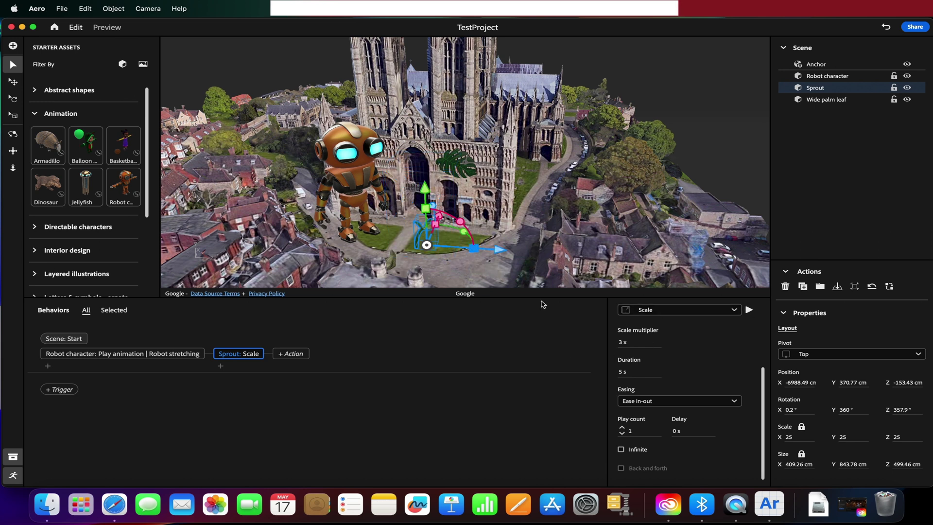
scroll(688, 398, "up", 4)
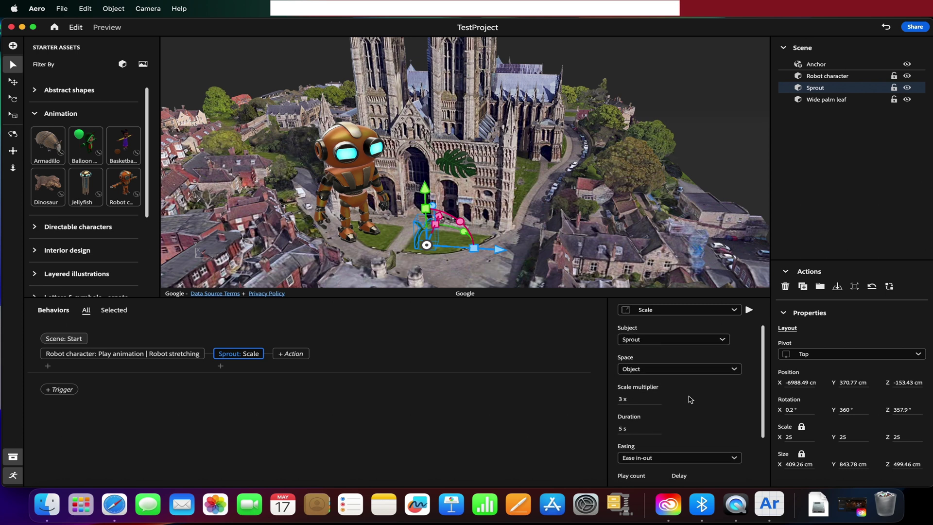
Check the anchor's location, reselect the Sprout, and try the Center and Origin pivots
left_click(821, 64)
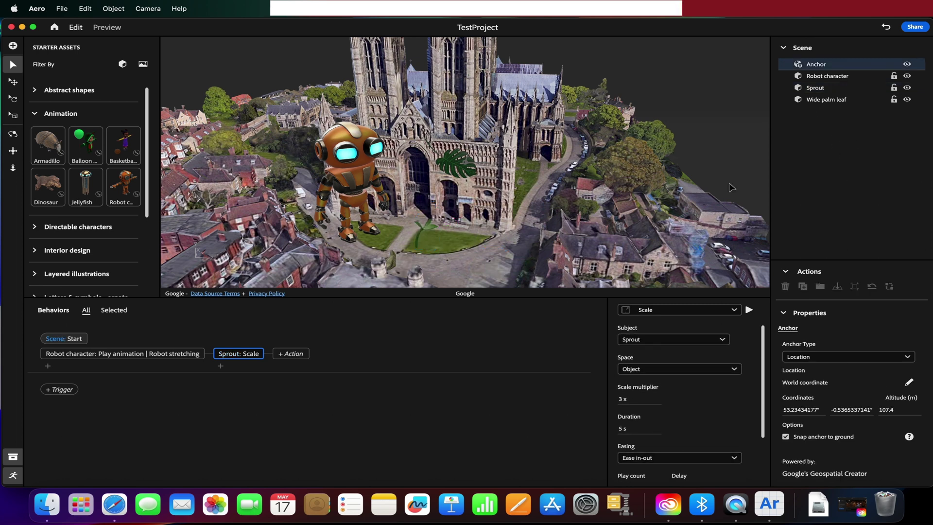
left_click(421, 228)
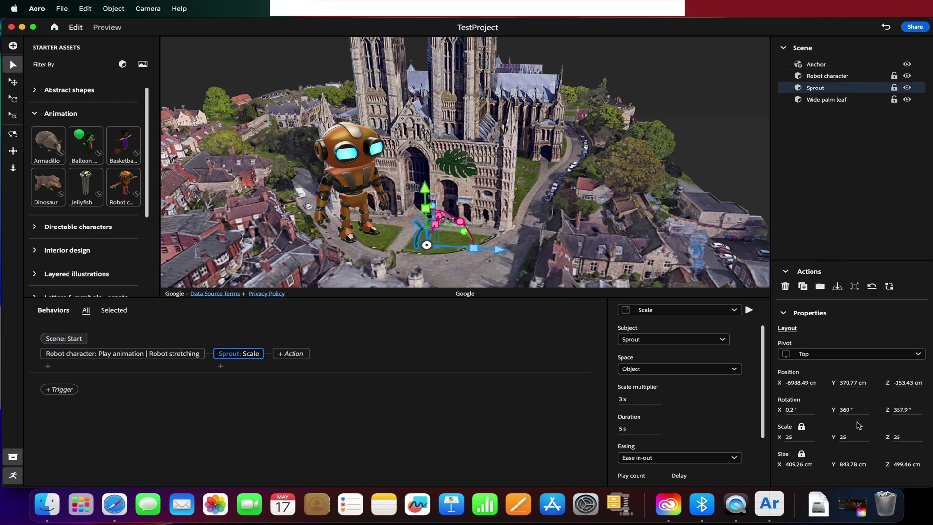
left_click(815, 354)
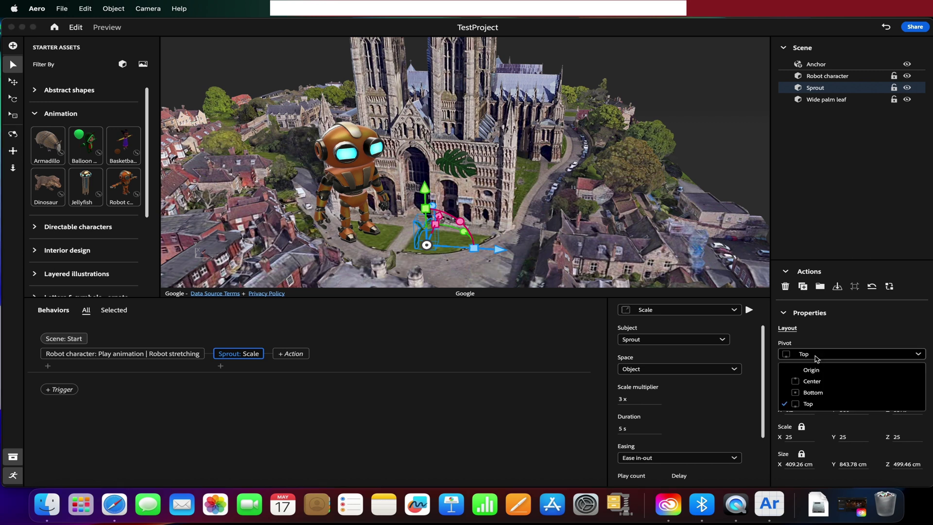
left_click(811, 381)
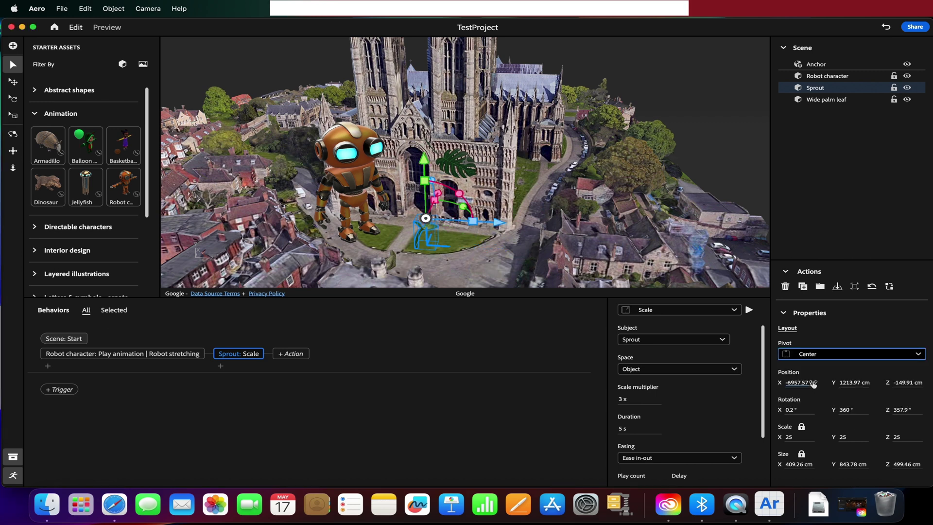
left_click(817, 358)
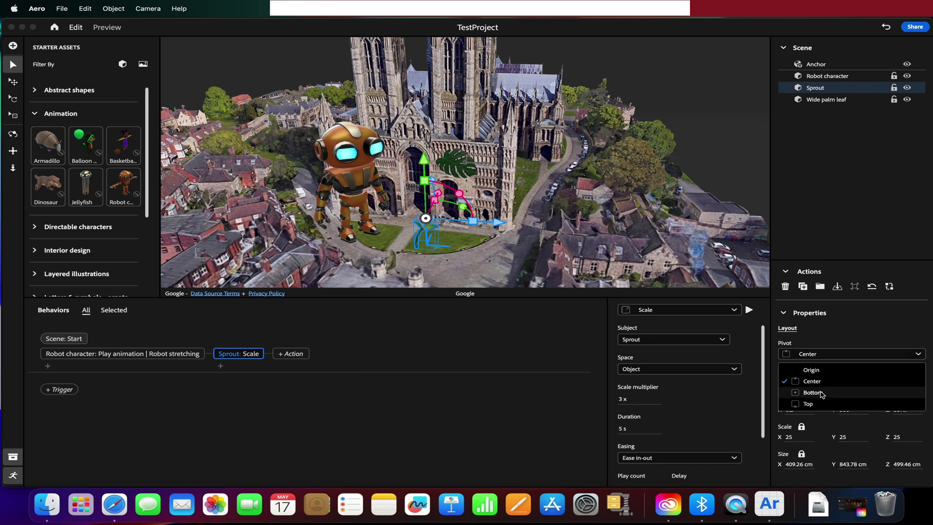
left_click(816, 370)
Try the Top and Center pivots, settle on Bottom, and preview the scale
left_click(816, 358)
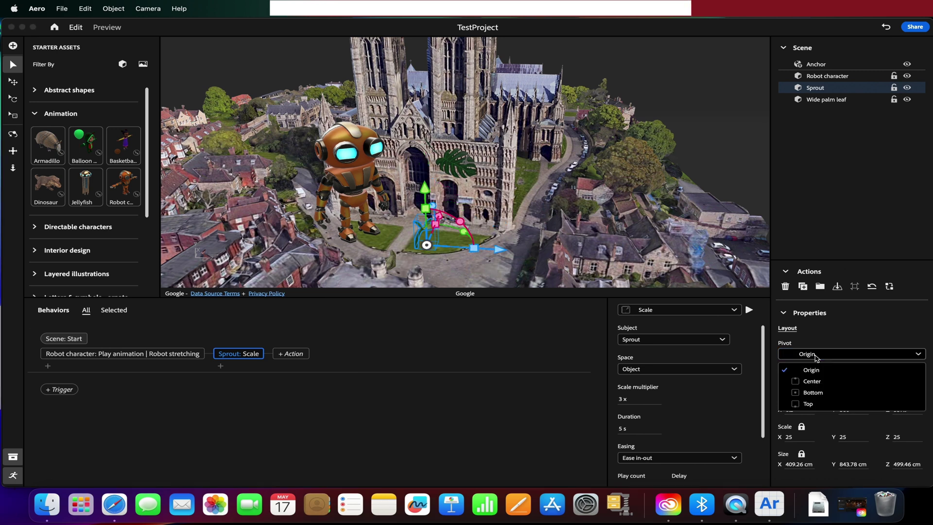
left_click(808, 404)
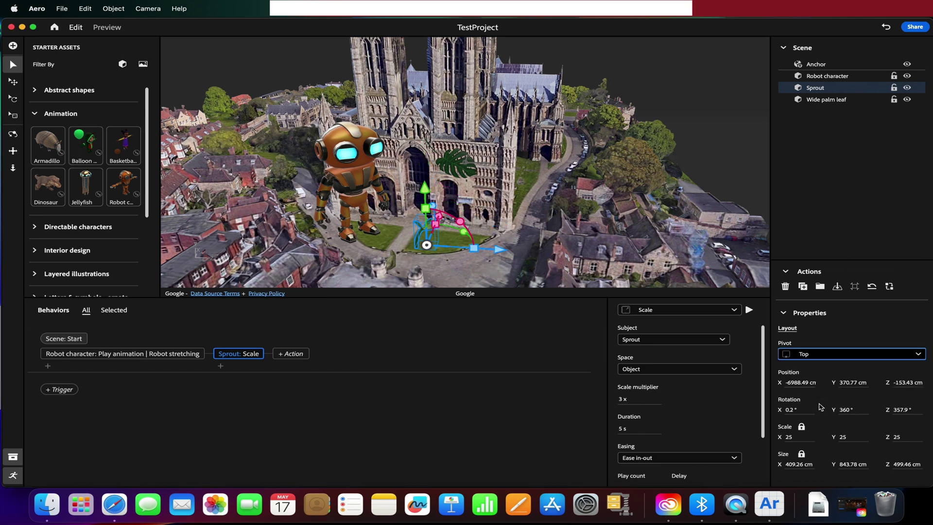
left_click(818, 355)
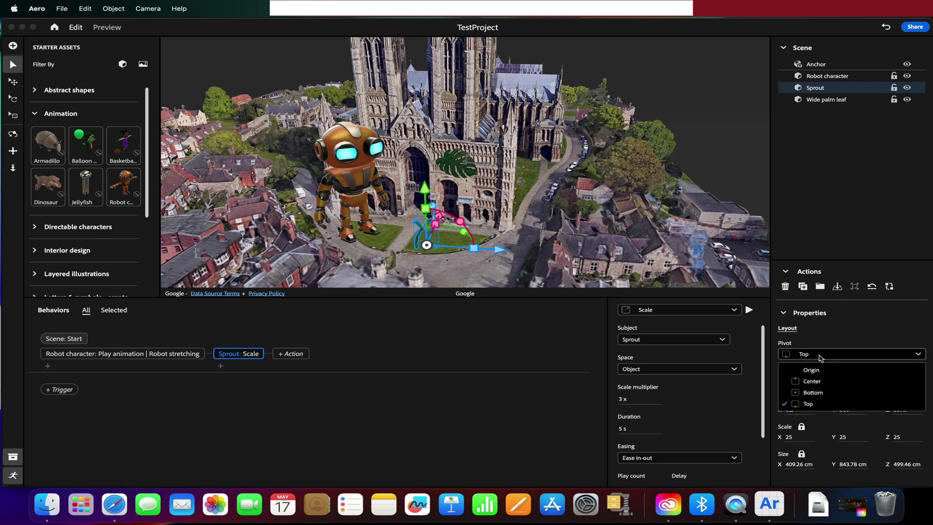
left_click(819, 384)
left_click(816, 356)
left_click(821, 392)
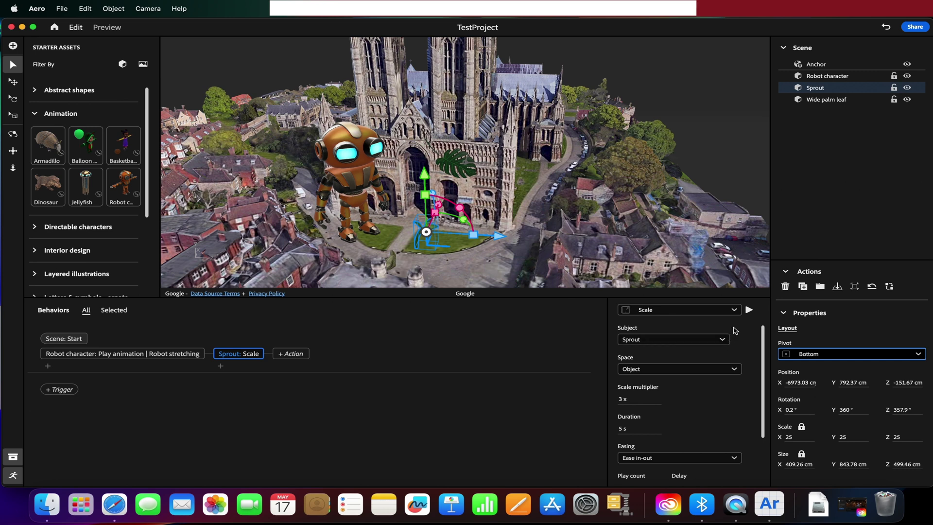
left_click(749, 310)
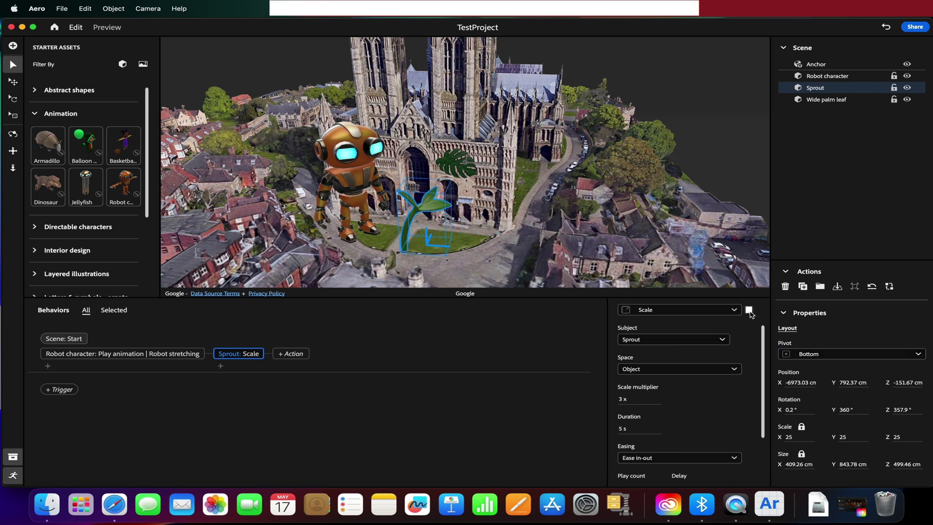
Add a Move action after the Sprout's Scale with a 5 s duration and preview it
left_click(286, 354)
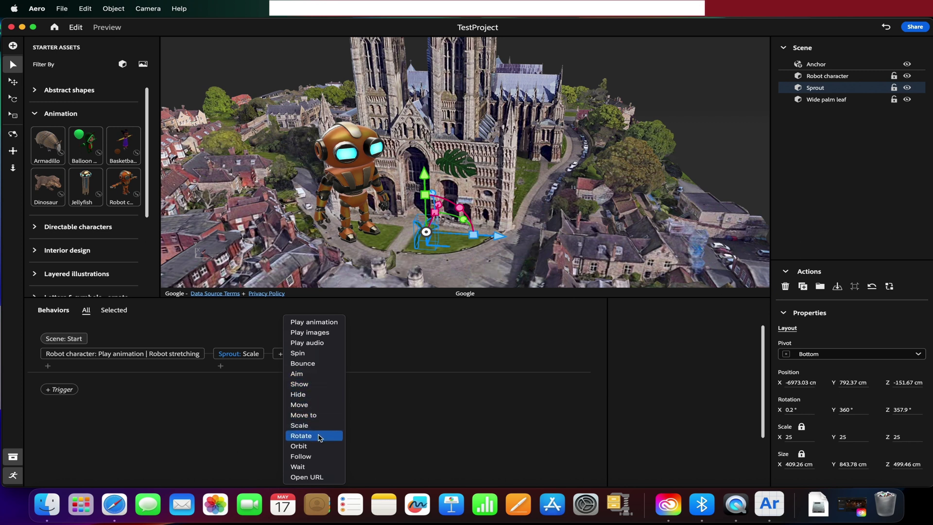
left_click(314, 408)
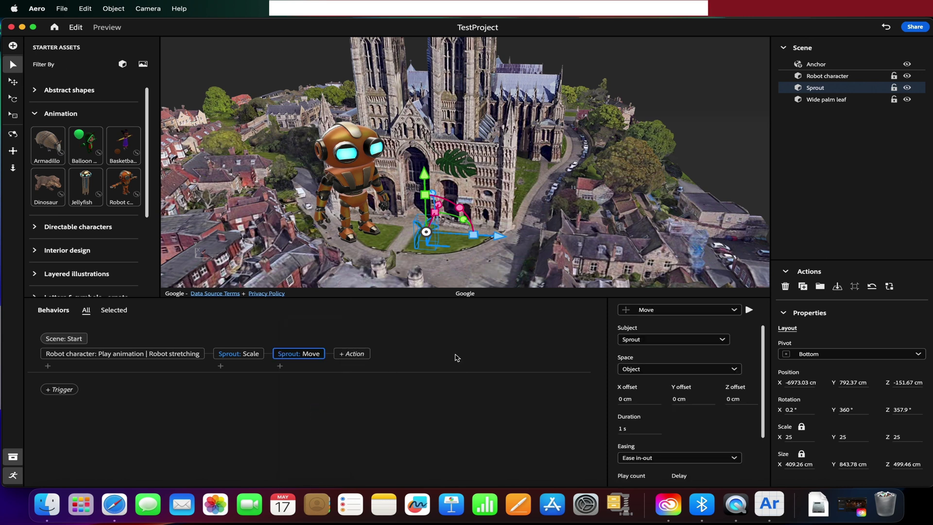
left_click(253, 355)
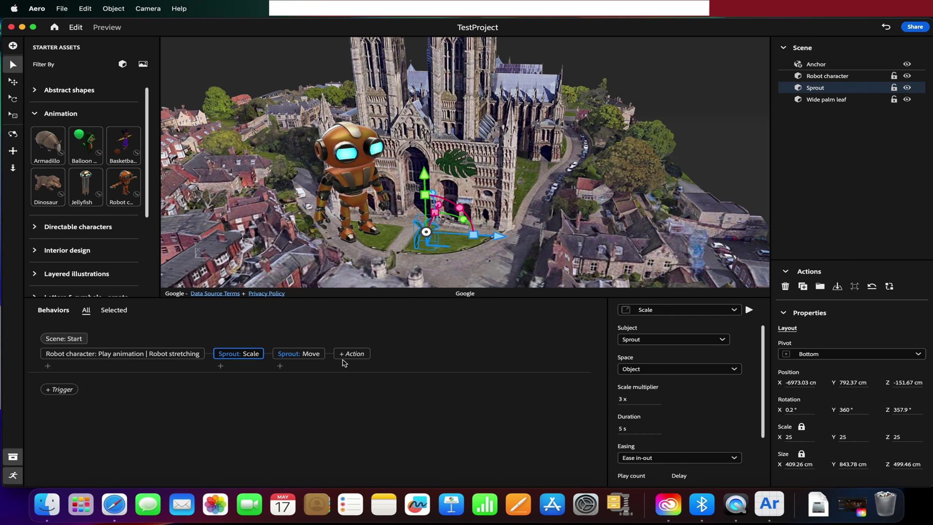
left_click(297, 355)
left_click(624, 428)
key("Return")
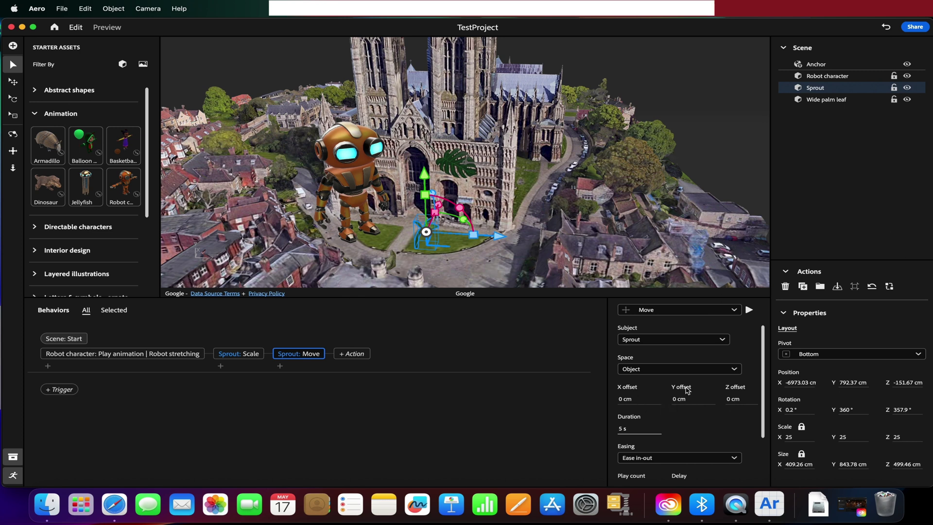
left_click(749, 310)
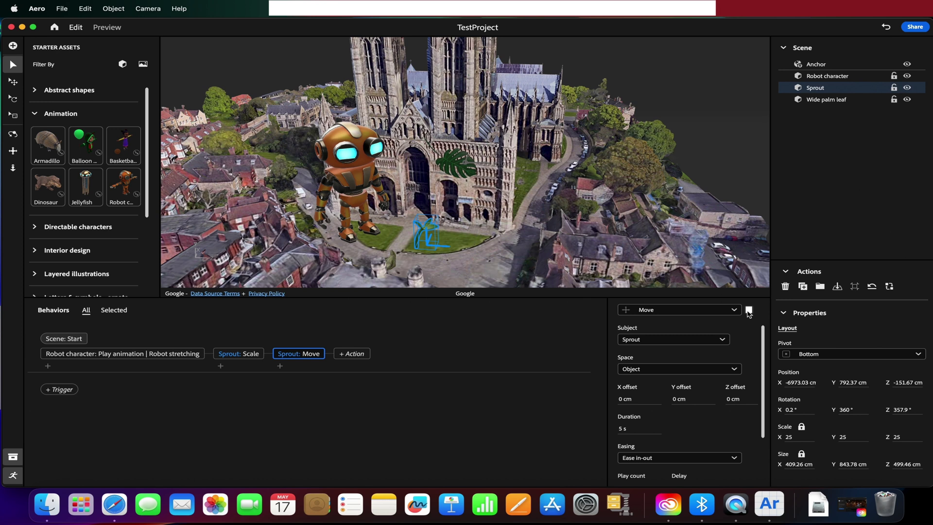
left_click(748, 310)
Experiment with Y offsets of 2.3 and 6.3 cm and a 12 cm Z offset, previewing each
left_click(685, 399)
type("0.4")
left_click_drag(685, 398, 699, 398)
left_click(750, 311)
left_click(749, 310)
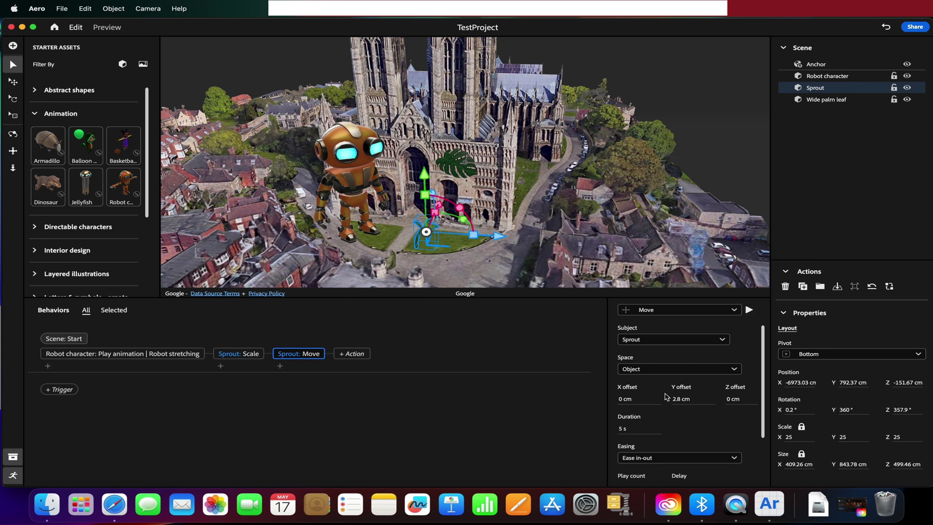
left_click_drag(678, 407, 886, 435)
left_click_drag(732, 404, 913, 425)
left_click(749, 310)
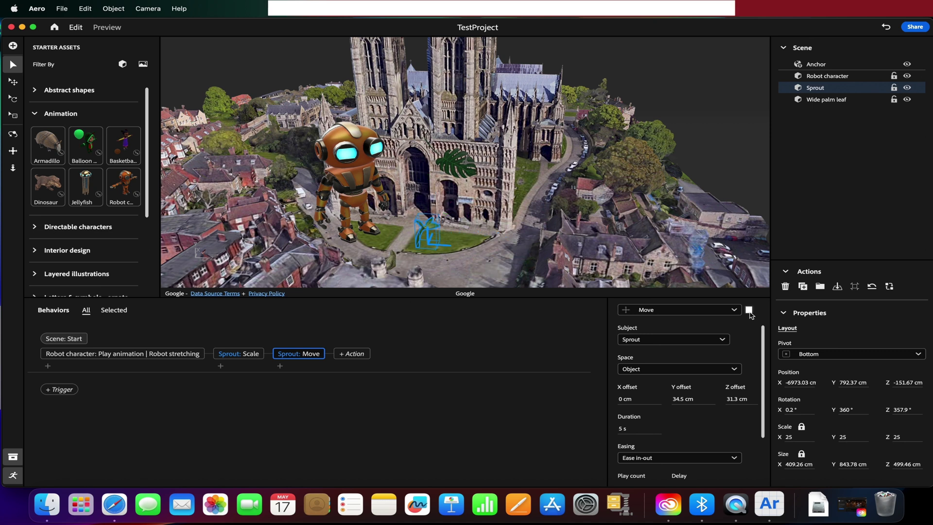
Set the Move's Y offset to 150 cm and Z offset to 0 cm, then preview
left_click(695, 400)
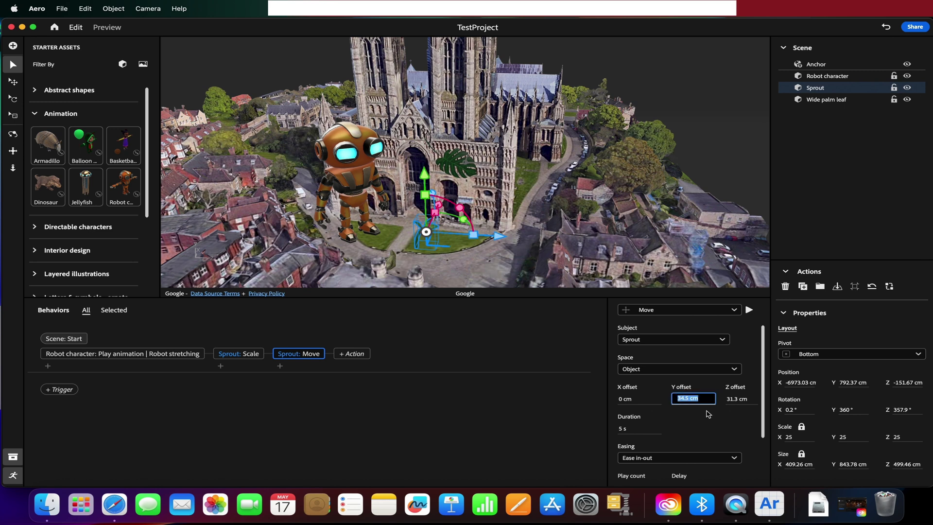
type("150")
left_click(737, 399)
type("0")
key("Return")
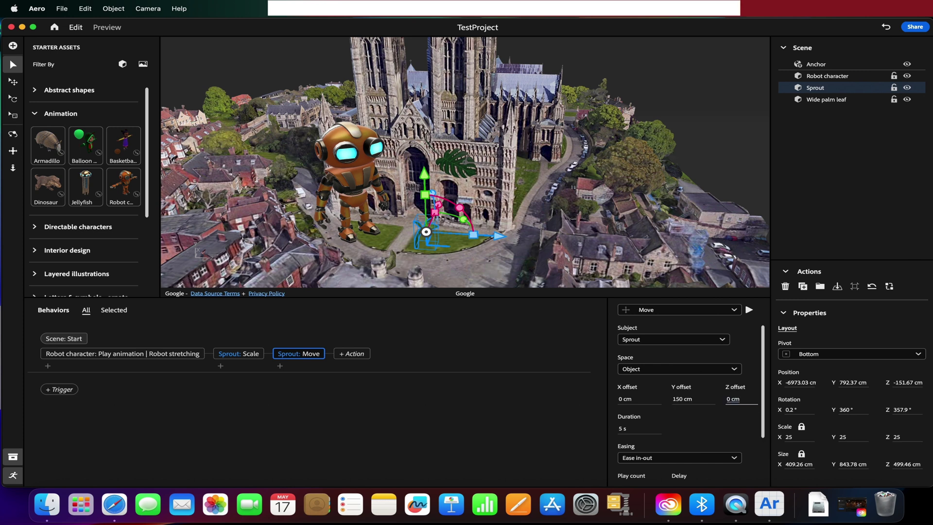
left_click(749, 310)
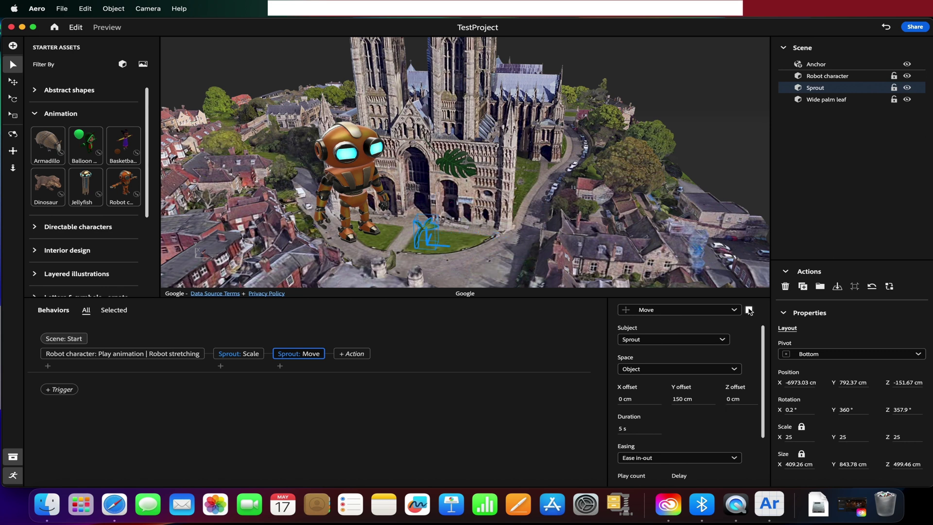
Change the Sprout's Move offsets to Y 0 cm and Z 150 cm, then preview it
scroll(599, 283, "up", 3)
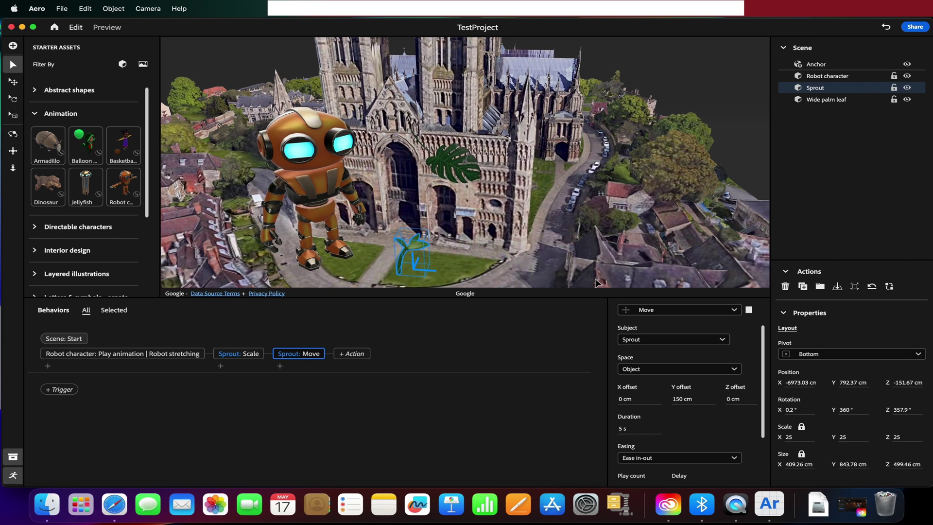
scroll(559, 245, "up", 5)
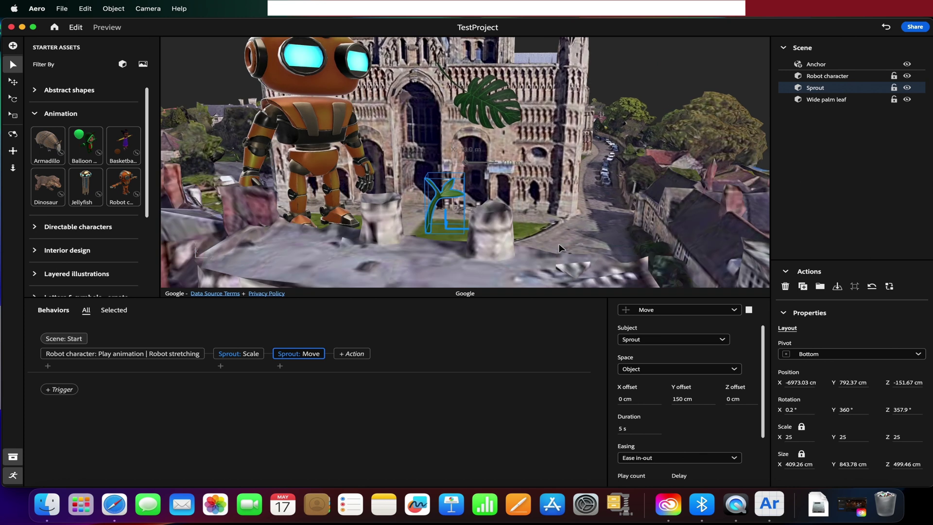
left_click_drag(564, 249, 462, 250, "alt")
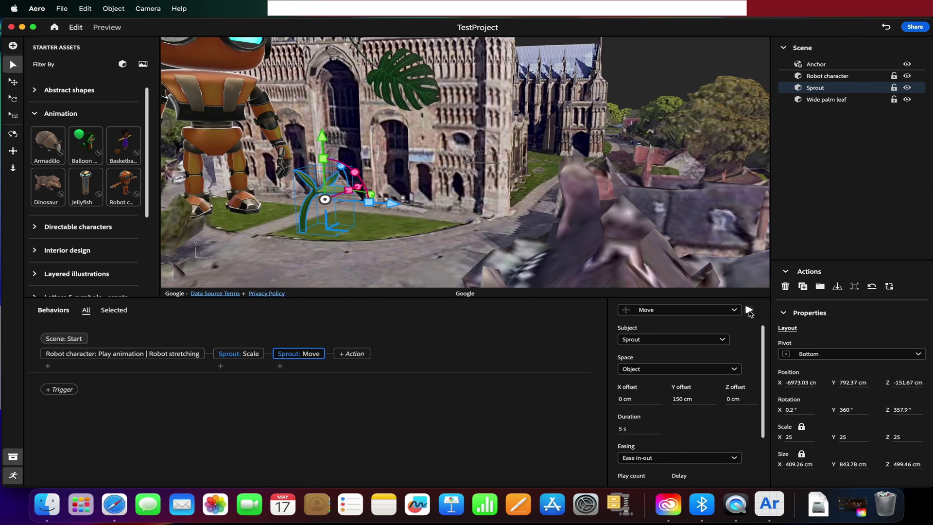
left_click(749, 310)
left_click(679, 399)
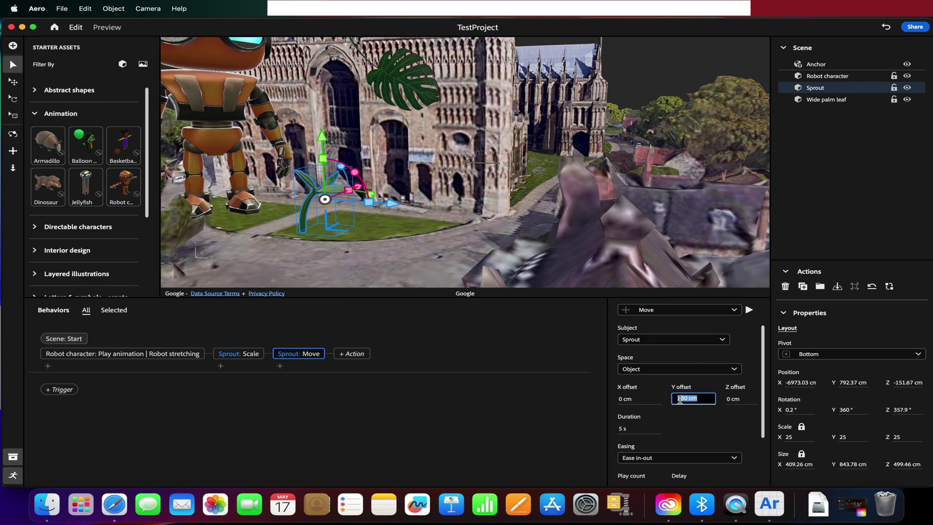
type("0")
left_click(731, 399)
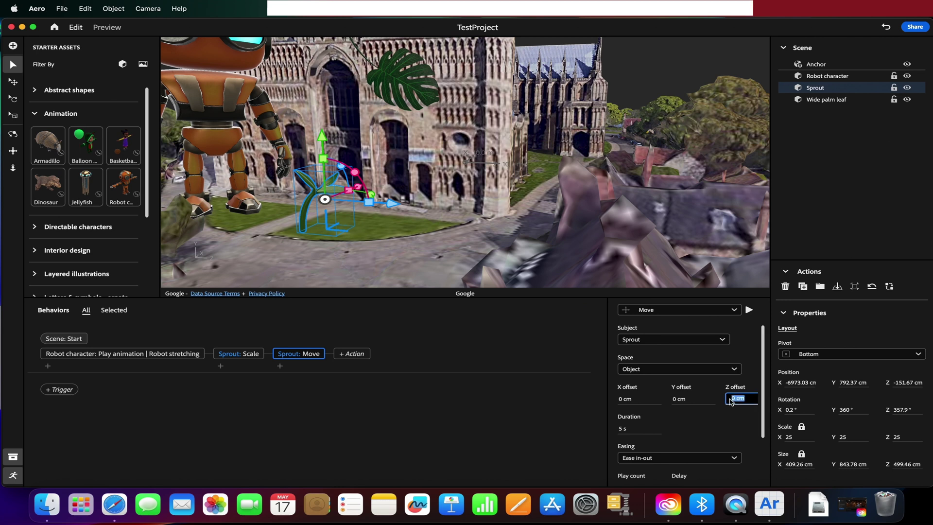
type("150")
key("Return")
left_click(749, 310)
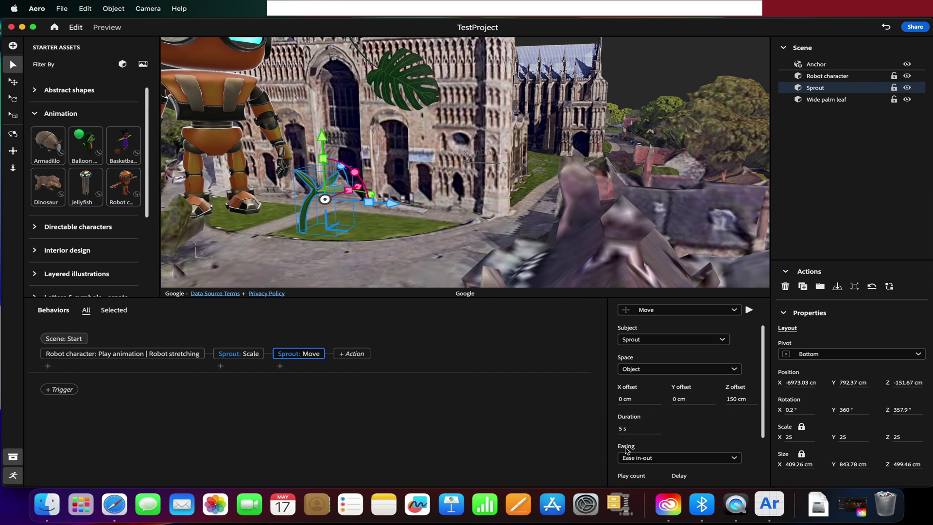
scroll(714, 419, "down", 2)
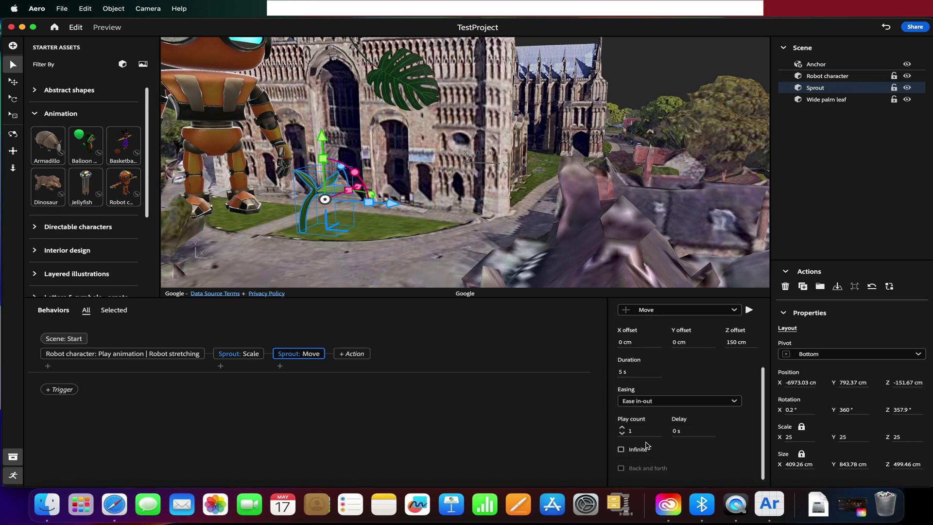
Set Delay to 30 s on Sprout: Scale and on Sprout: Move
left_click(256, 354)
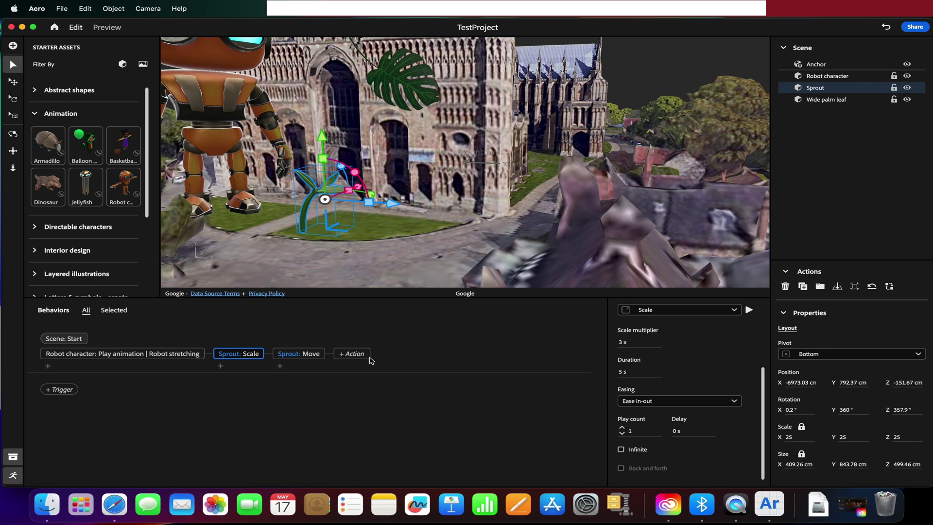
left_click(679, 432)
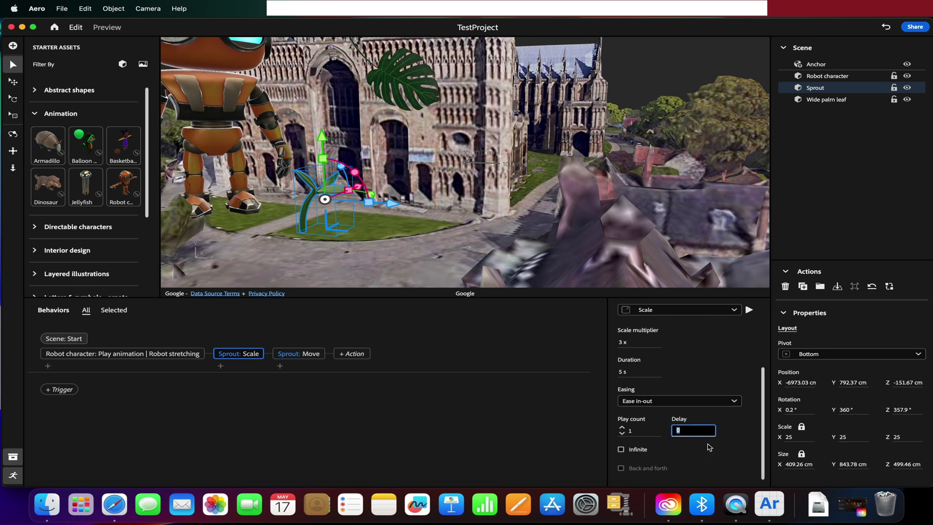
type("30")
key("Return")
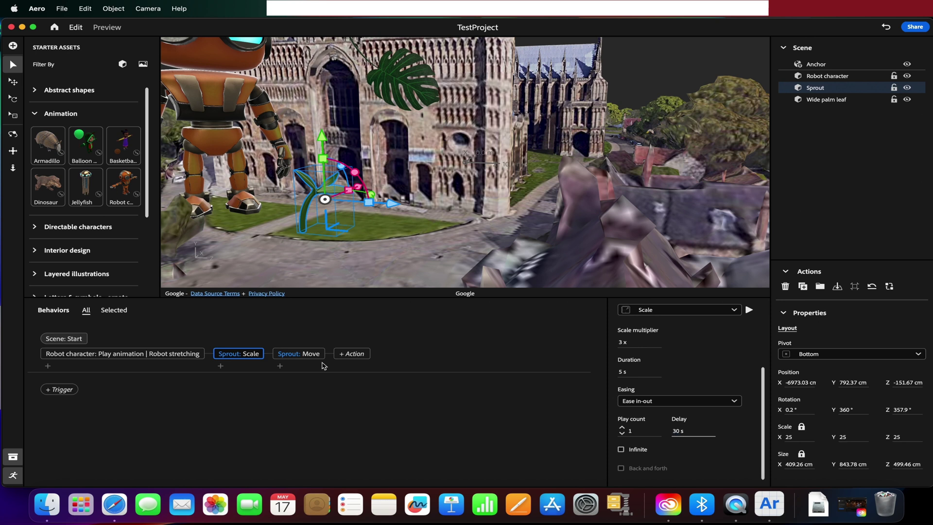
left_click(301, 356)
left_click(680, 430)
type("30")
key("Return")
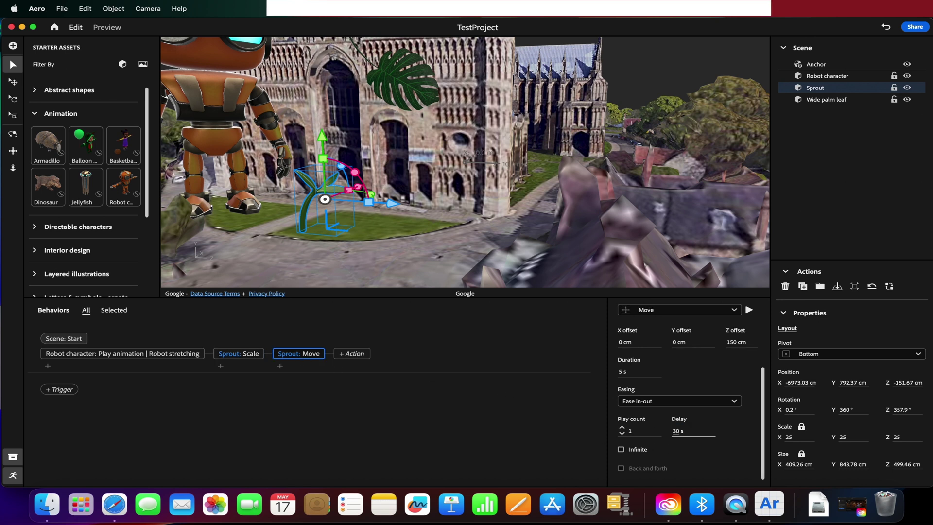
left_click_drag(374, 107, 469, 194, "alt")
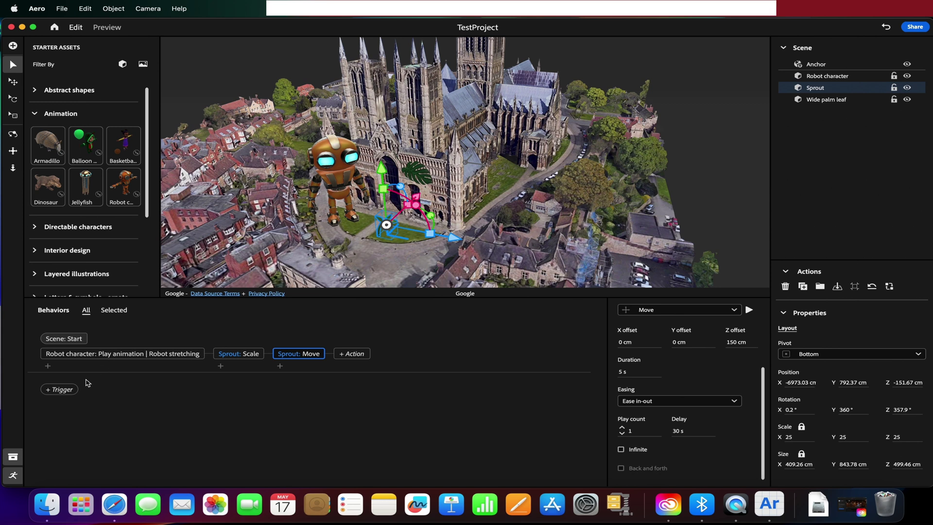
Add a Tap trigger for the Sprout with a Play audio action
left_click(57, 389)
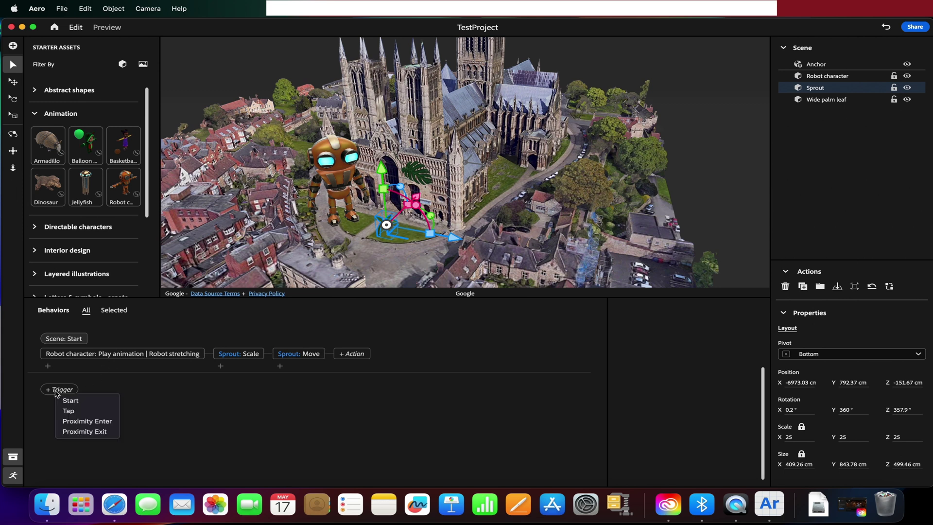
left_click(80, 412)
left_click(57, 399)
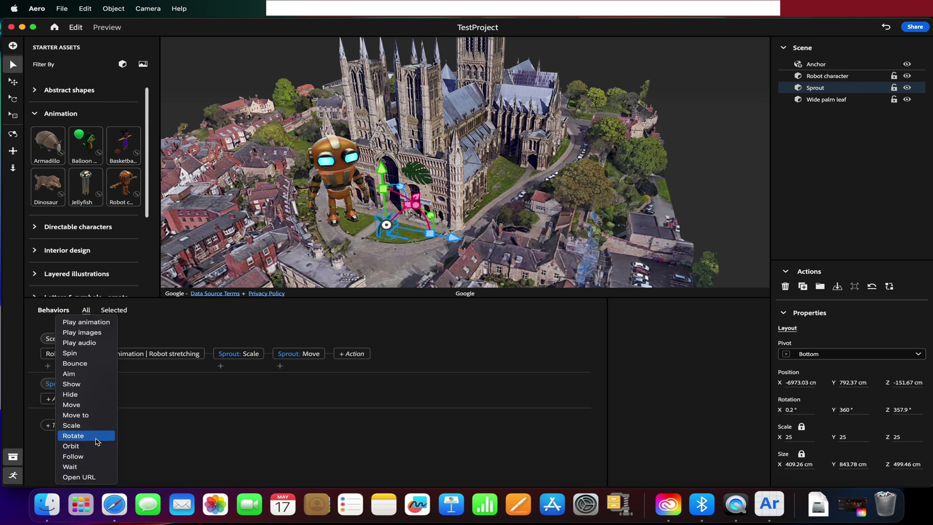
left_click(92, 342)
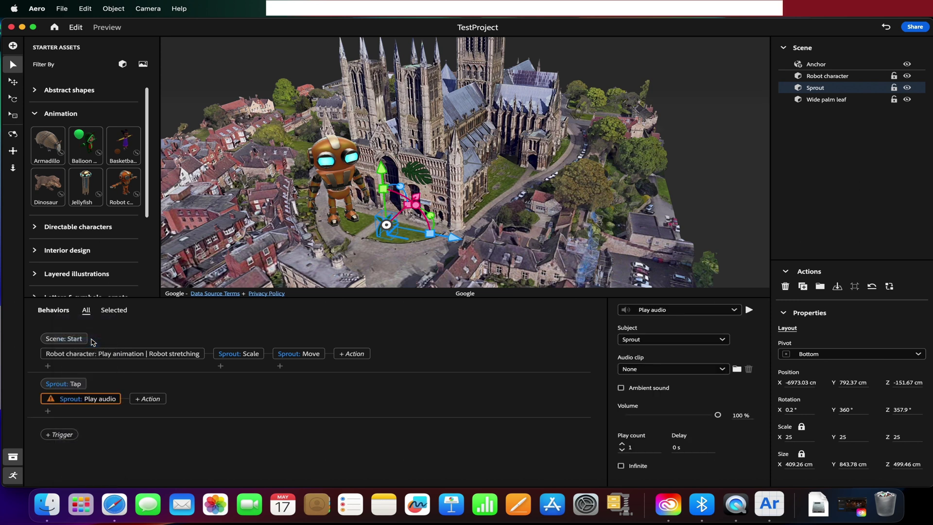
Try Robot character and Wide palm leaf as the audio subject, then set it to None
left_click(656, 340)
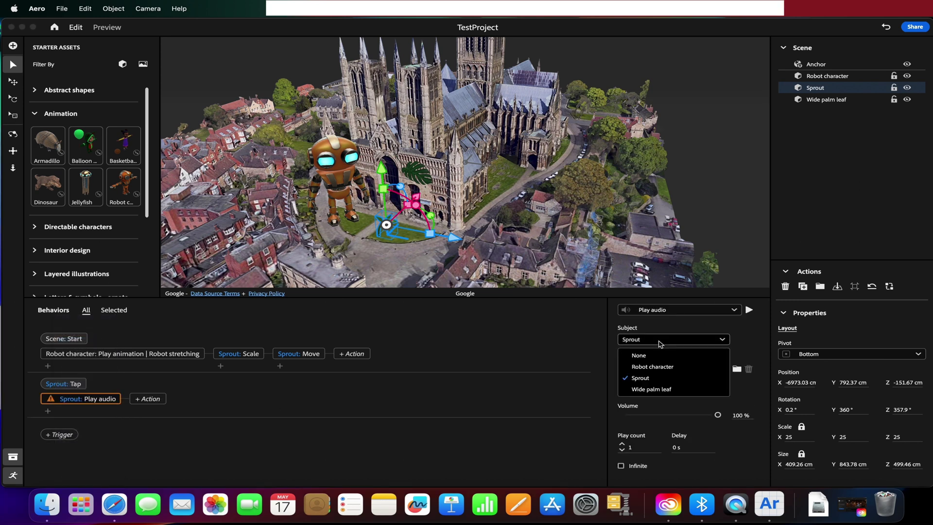
left_click(651, 363)
left_click(661, 369)
left_click(657, 339)
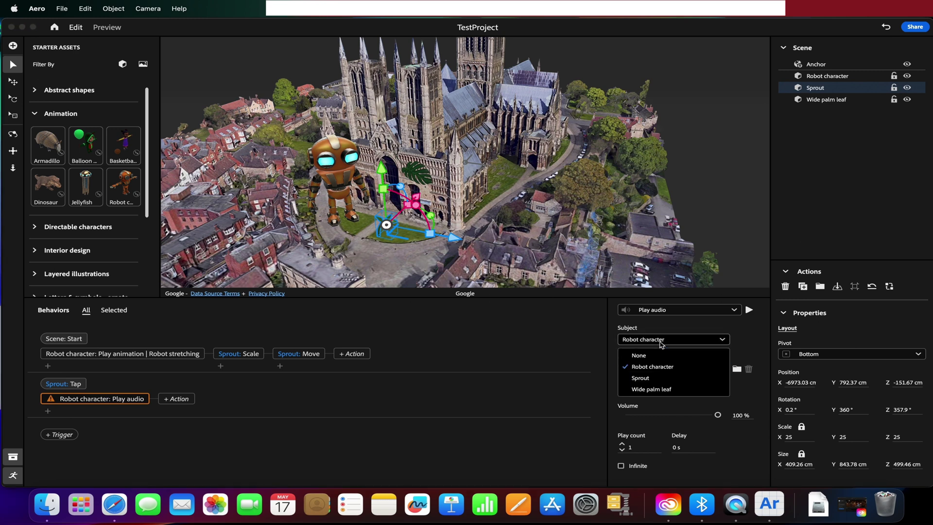
left_click(654, 388)
left_click(659, 340)
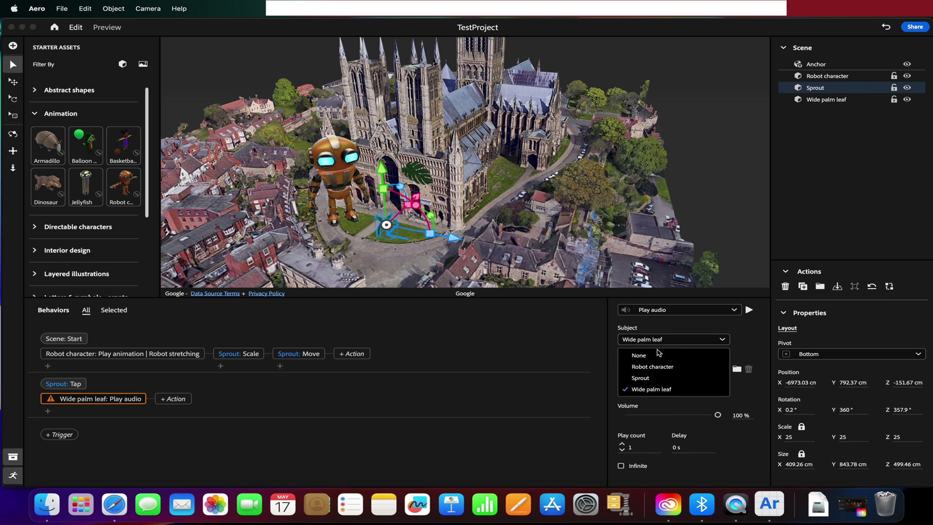
left_click(660, 355)
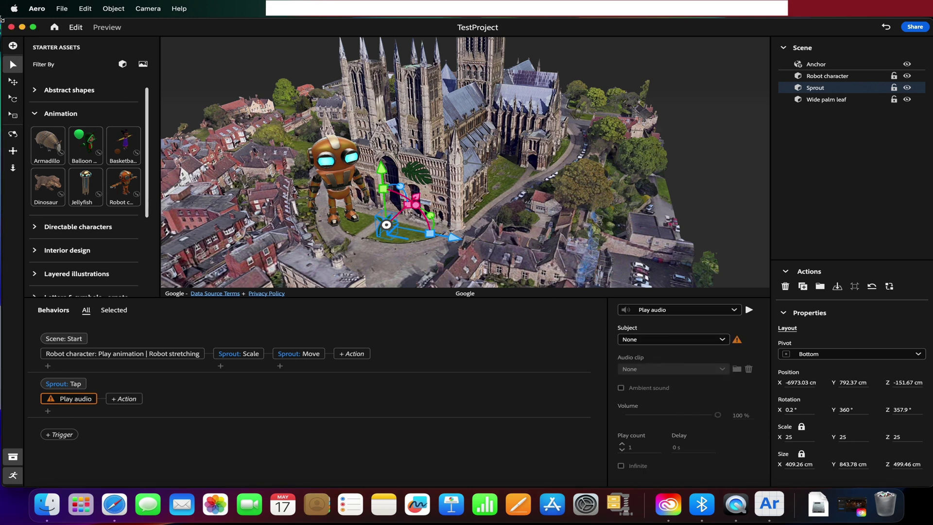
Open the import file browser, view the supported formats, and cancel without importing
left_click(13, 45)
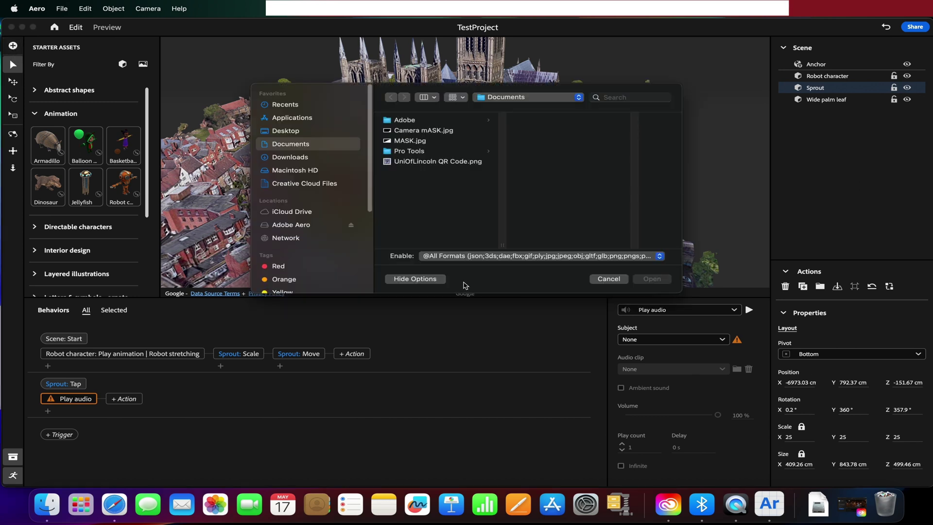
left_click(469, 257)
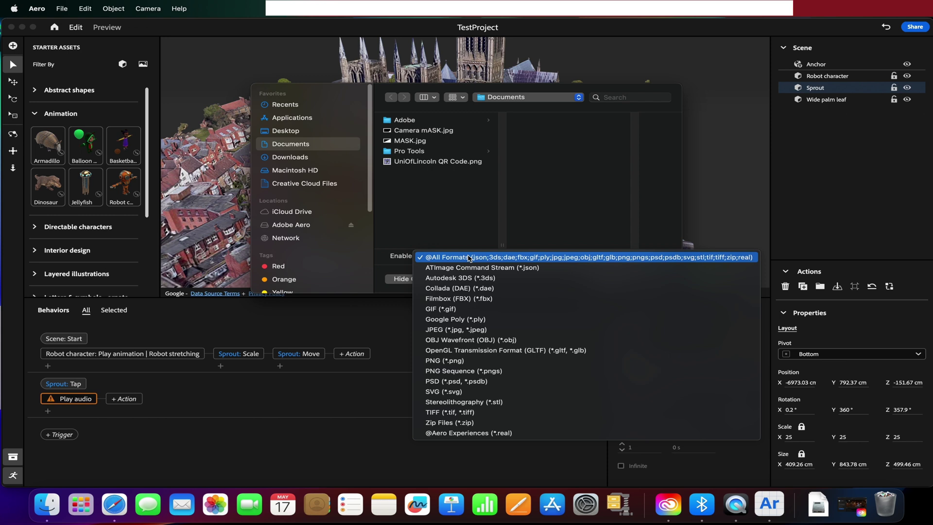
left_click(475, 235)
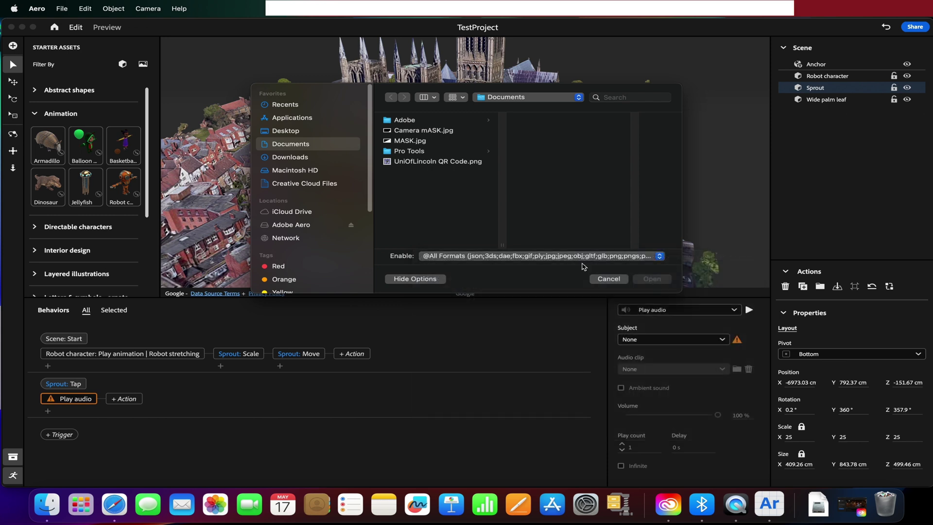
left_click(624, 280)
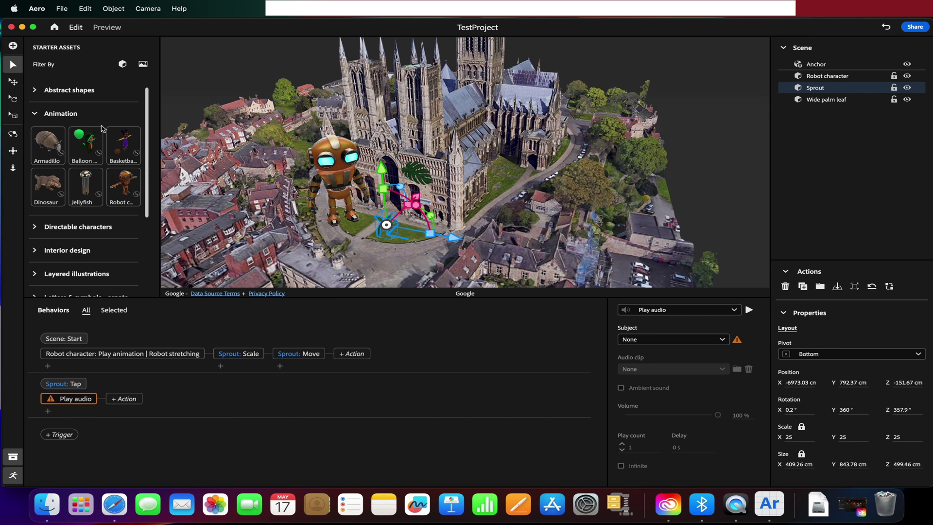
Collapse the Animation group of starter assets
scroll(105, 162, "down", 5)
scroll(107, 167, "up", 5)
scroll(108, 173, "down", 5)
scroll(107, 174, "up", 5)
left_click(39, 119)
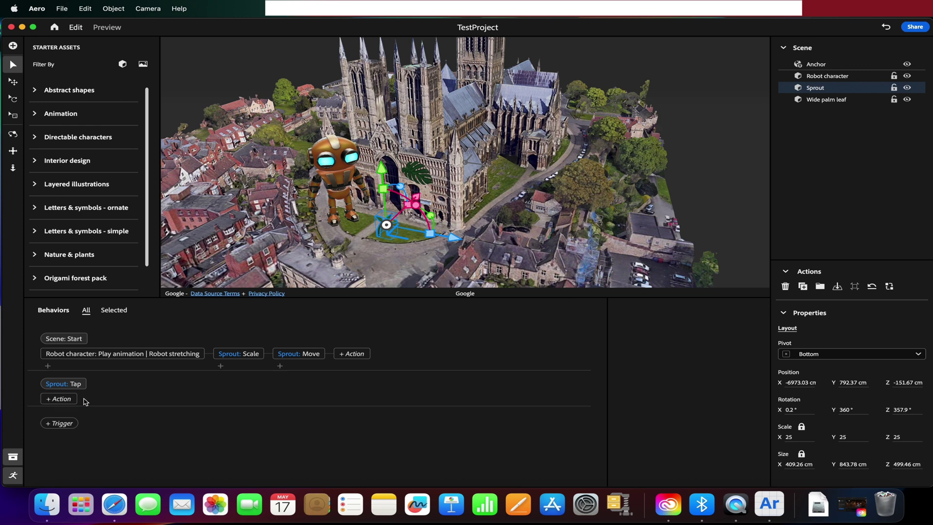
Add a Show action to the Sprout's Tap trigger and deselect it
left_click(68, 399)
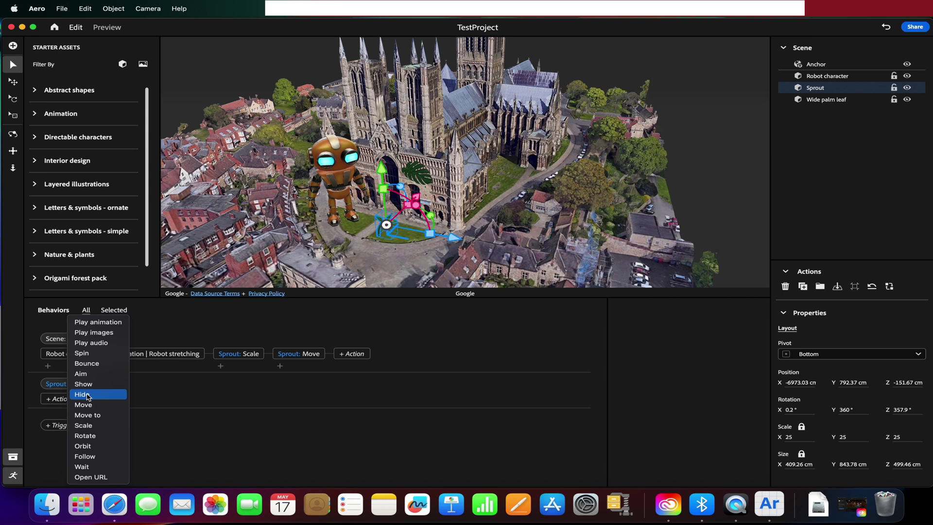
left_click(85, 383)
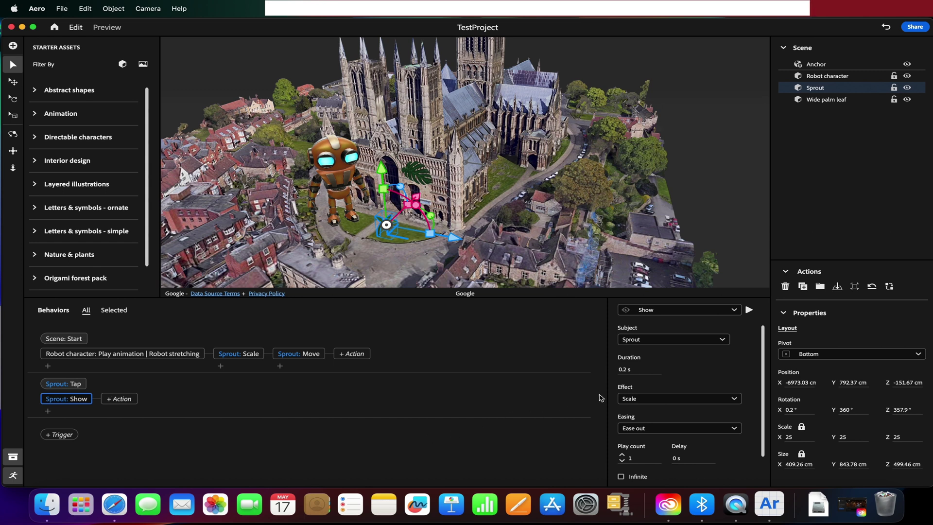
left_click(180, 400)
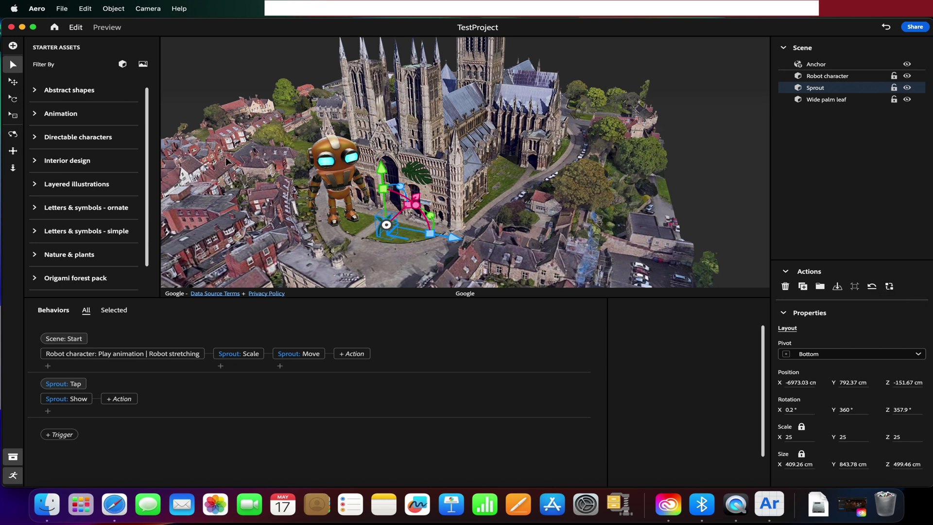
left_click_drag(370, 227, 429, 189, "alt")
Open Share as AR from the Anchor and replace the TestProject title with 'Lincoln Cathedral by Sprout'
left_click(509, 215)
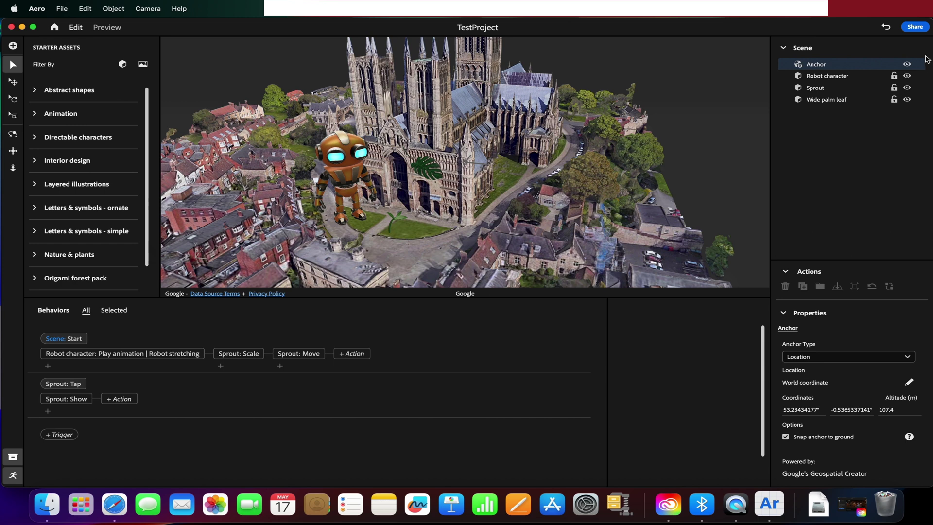
left_click(914, 28)
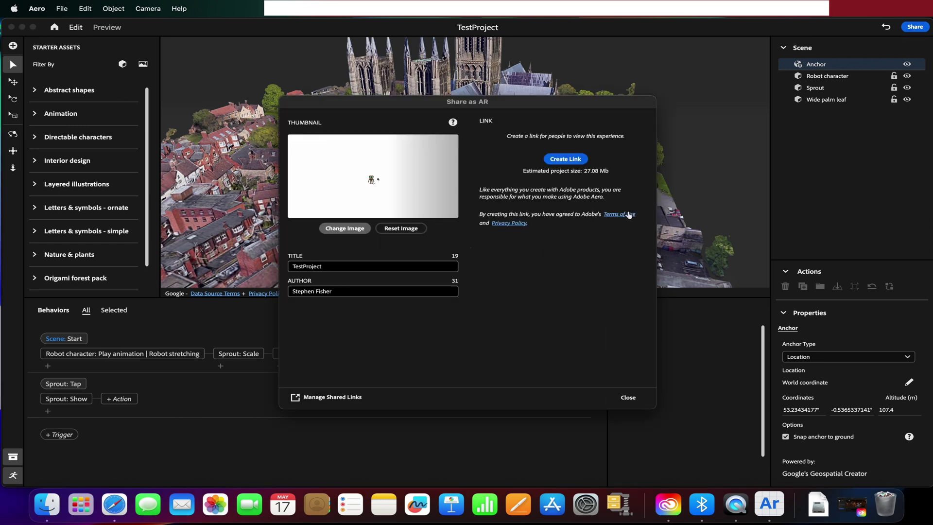
left_click(325, 268)
left_click_drag(331, 267, 266, 266)
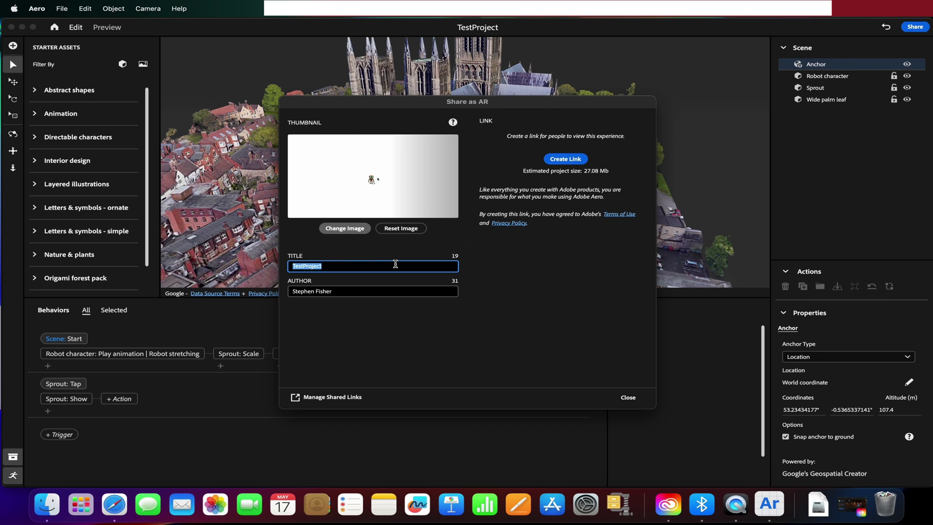
key("BackSpace")
type("Lincoln Cathedral by Sprout")
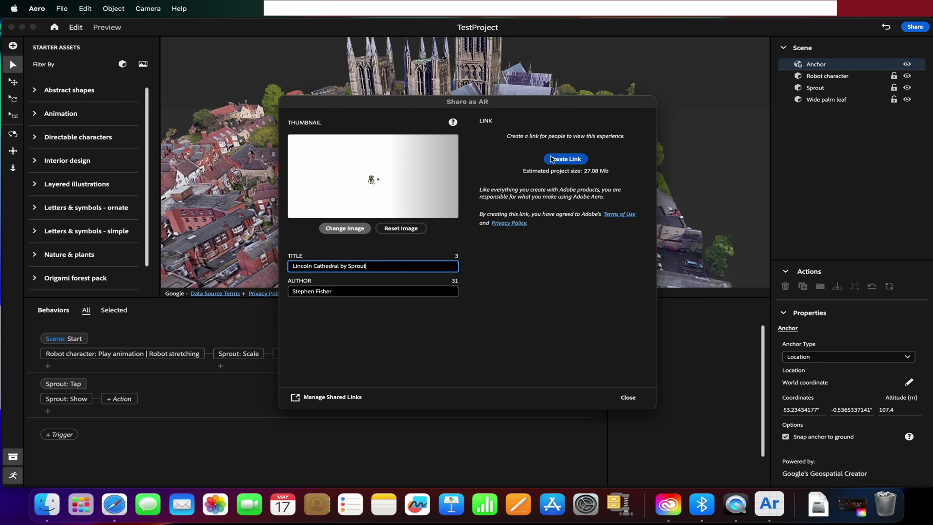
Replace the experience thumbnail with the Screenshot 2023-05-17 PNG from the Desktop
left_click(335, 229)
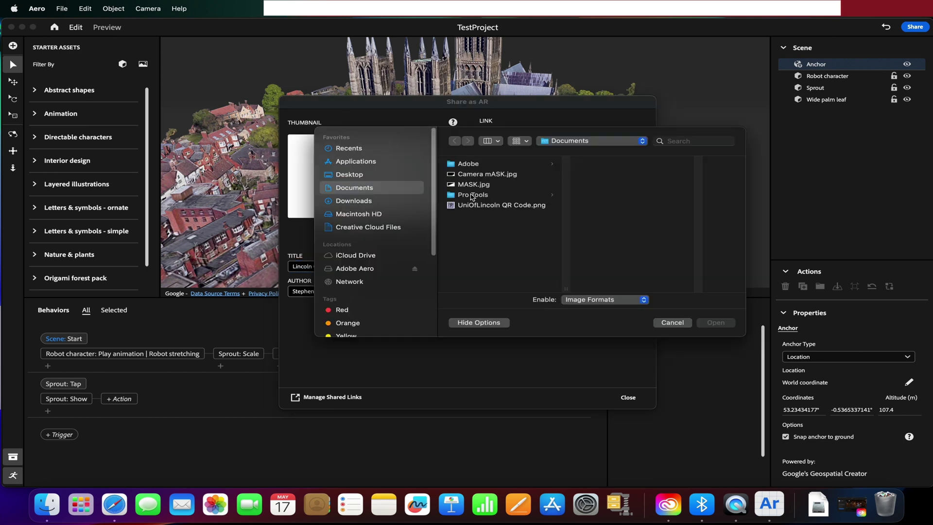
left_click(474, 176)
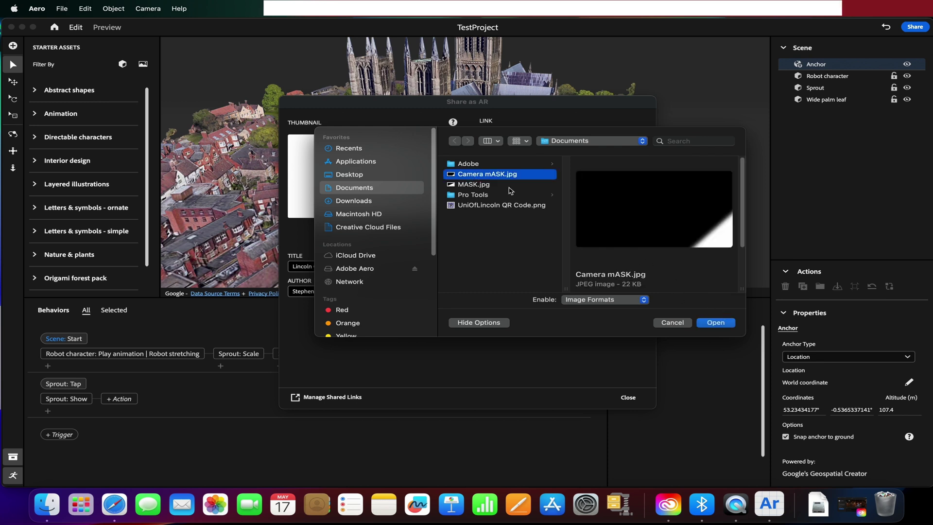
left_click(473, 184)
left_click(367, 173)
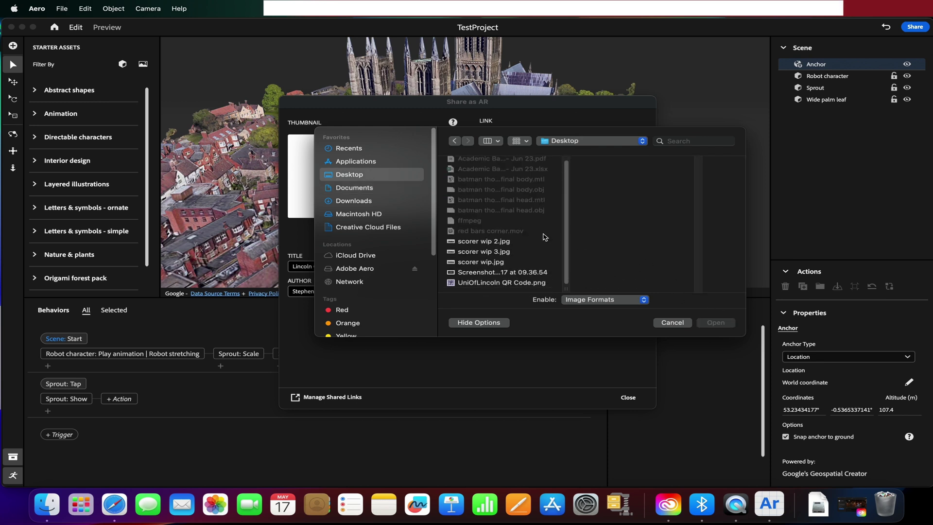
left_click(465, 263)
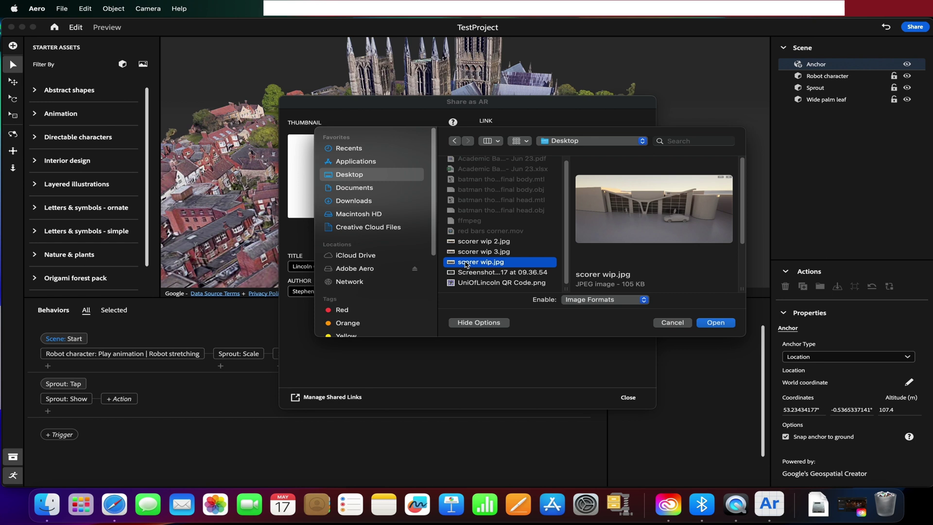
left_click(486, 273)
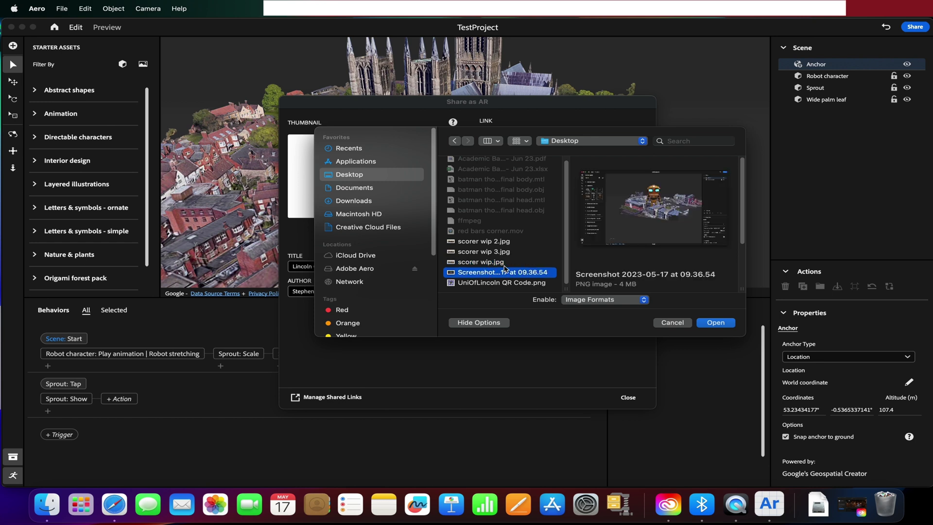
left_click(718, 323)
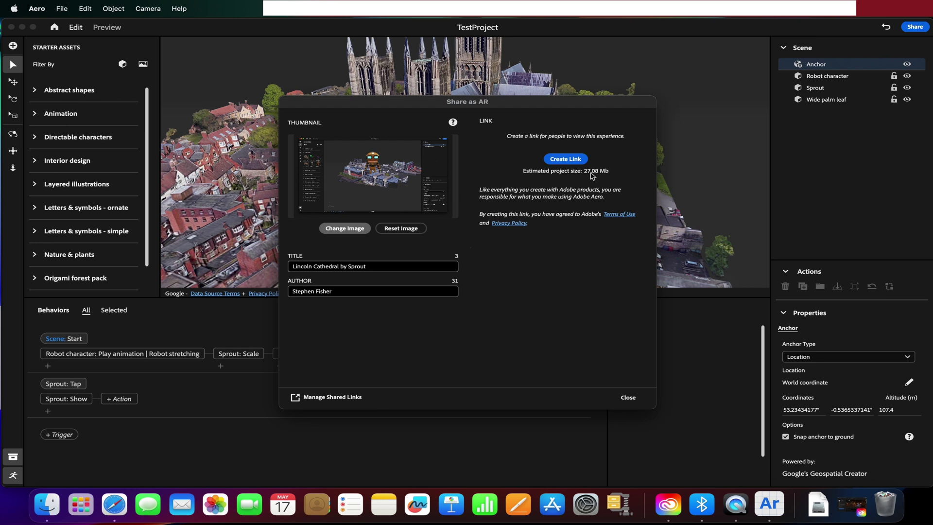
Create the AR link for 'Lincoln Cathedral by Sprout', starting the project sync
left_click(562, 160)
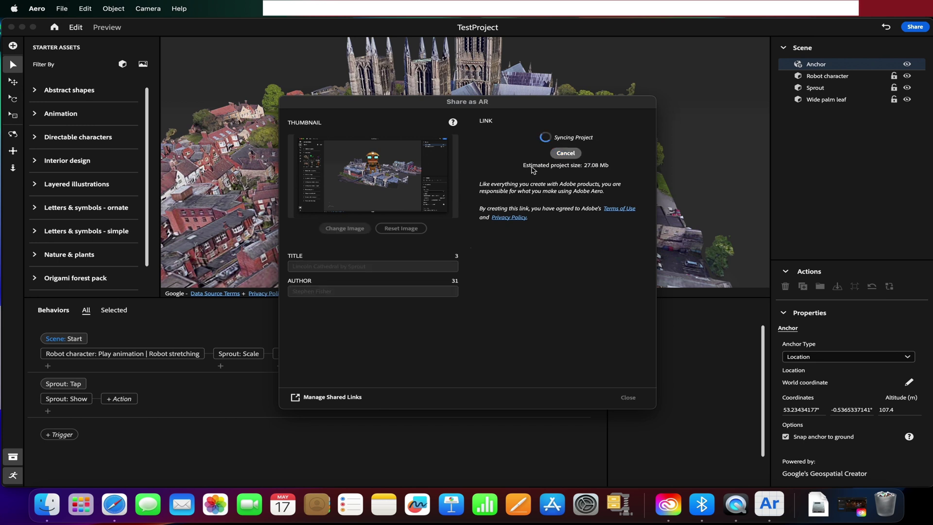